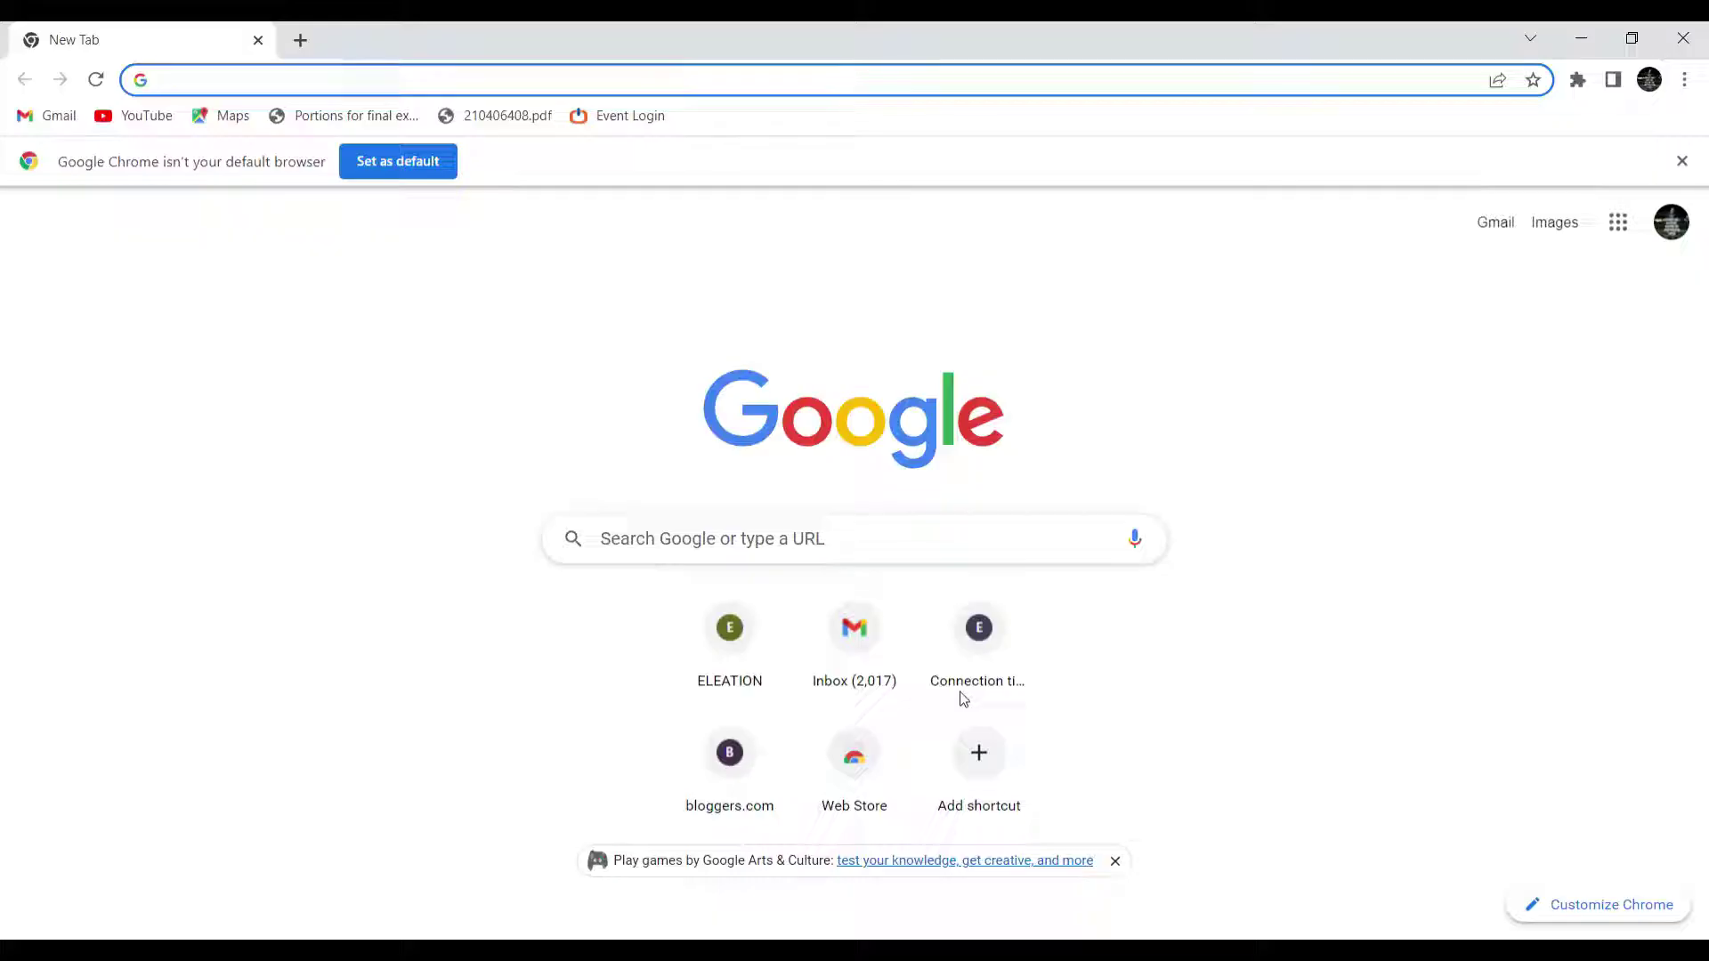
- Load the TCS MyApp sign-in page at myapp.tcs.com in Chrome
type("m")
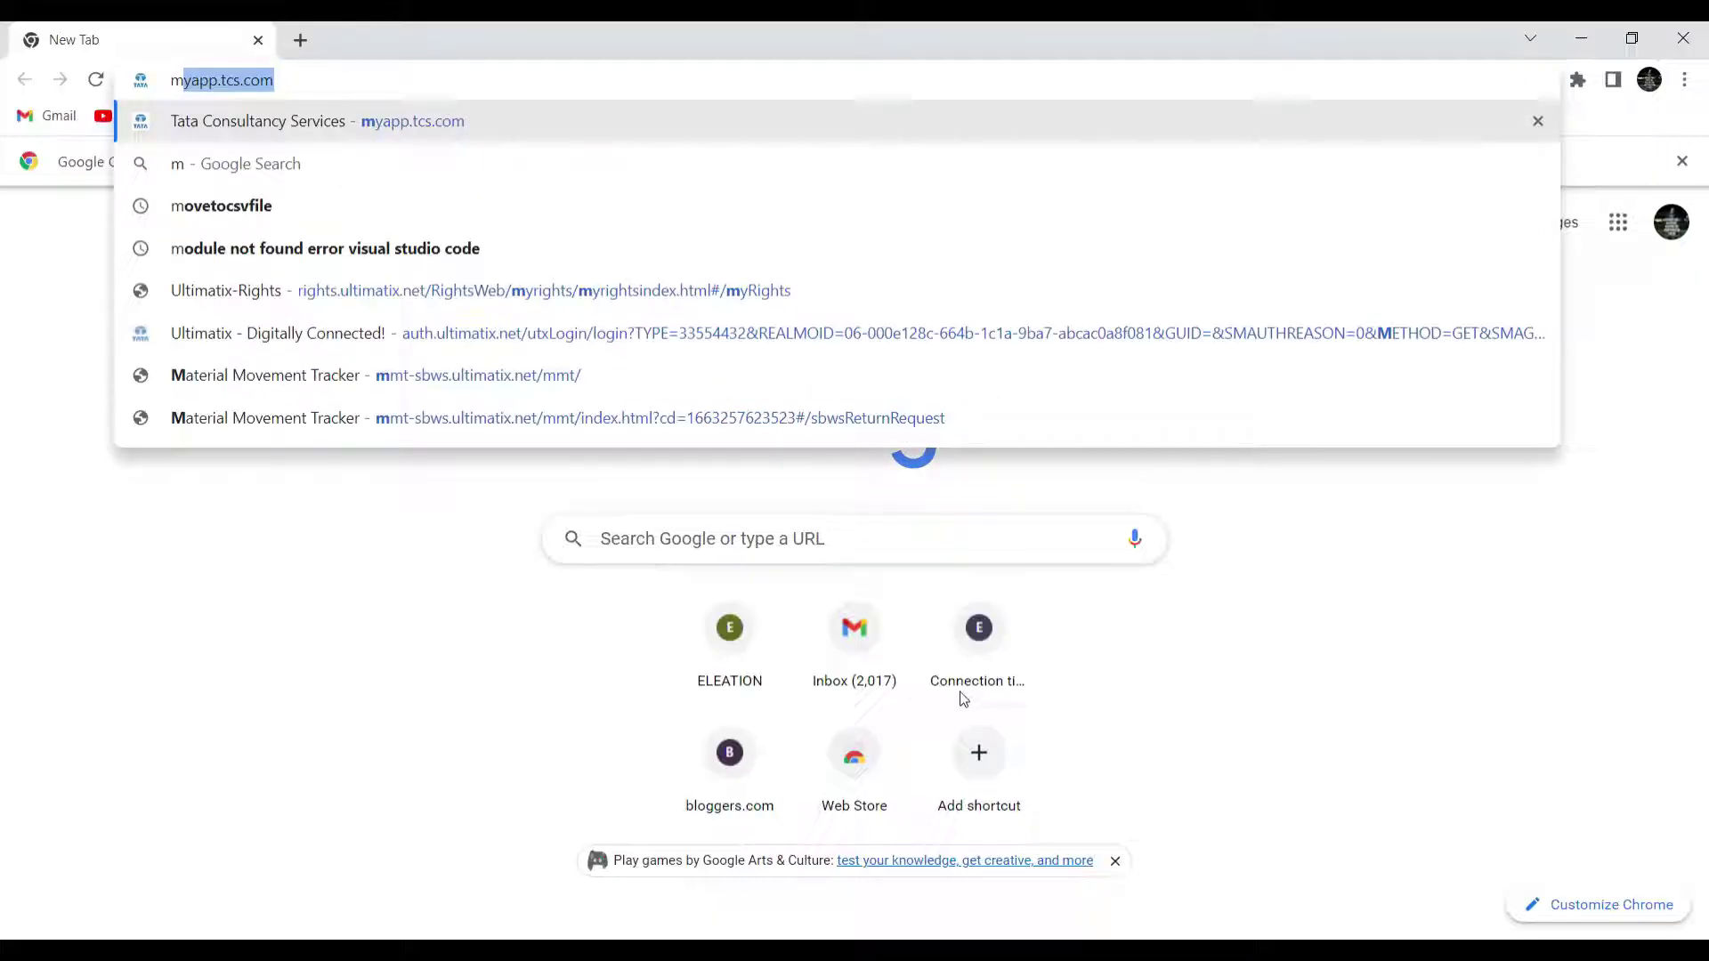
key("Return")
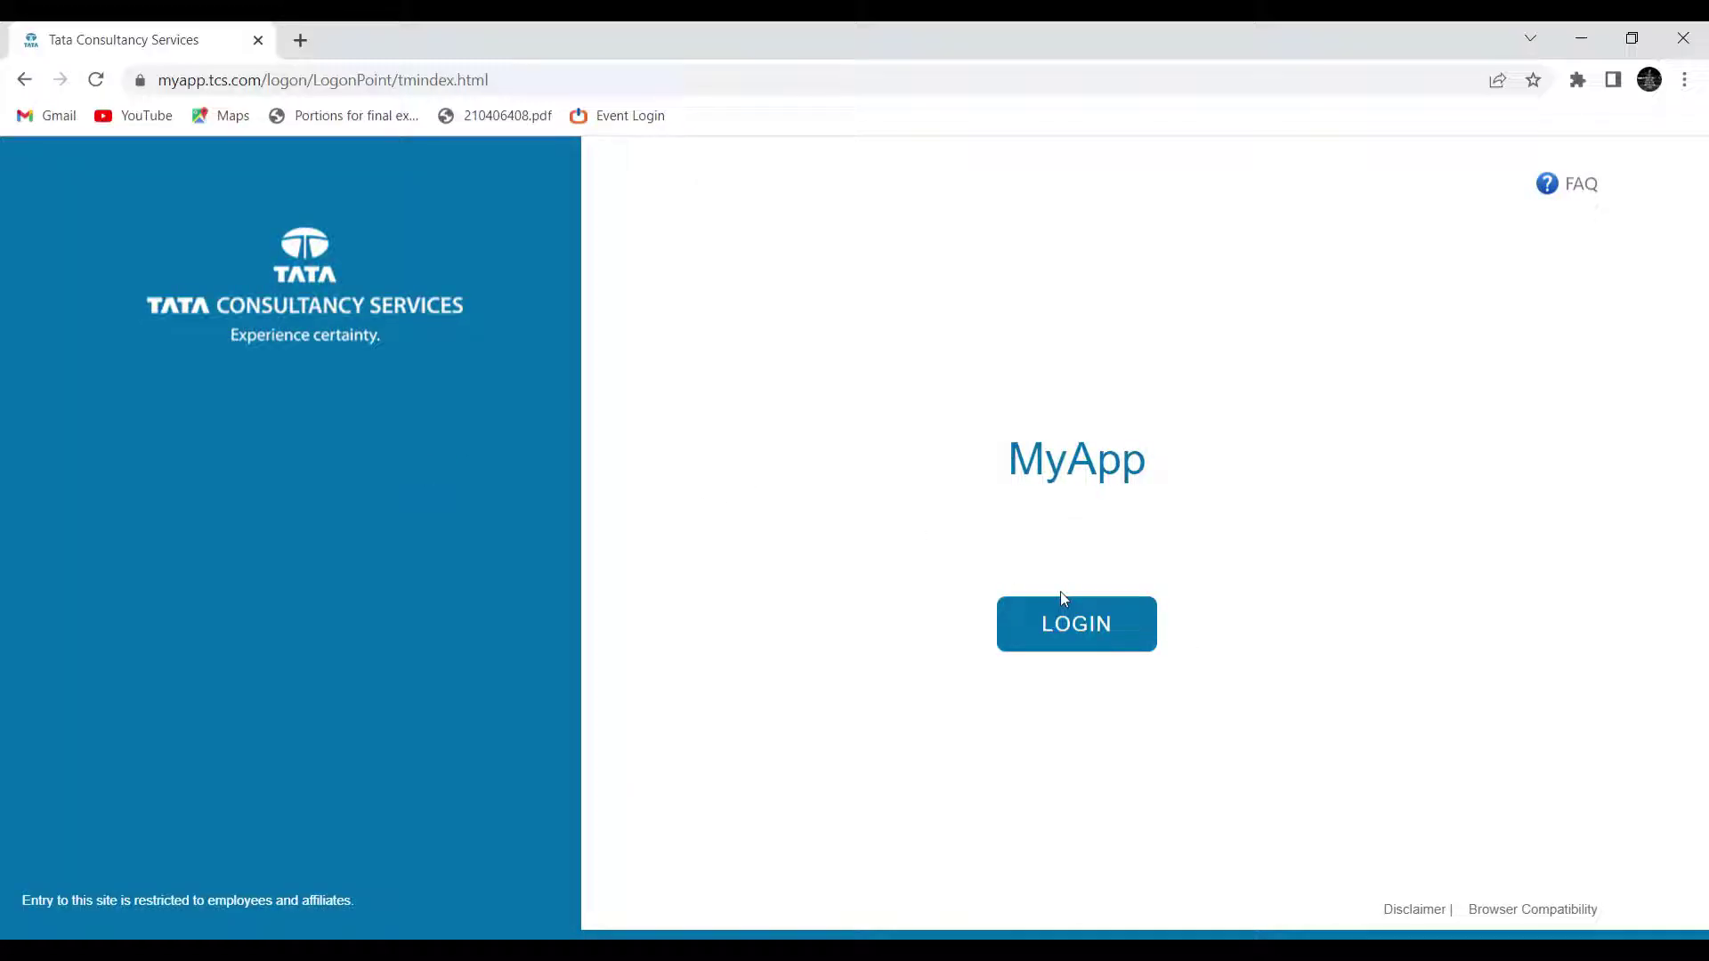
- Sign in to MyApp with the username and EasyAuth to reach the Apps page
left_click(1063, 627)
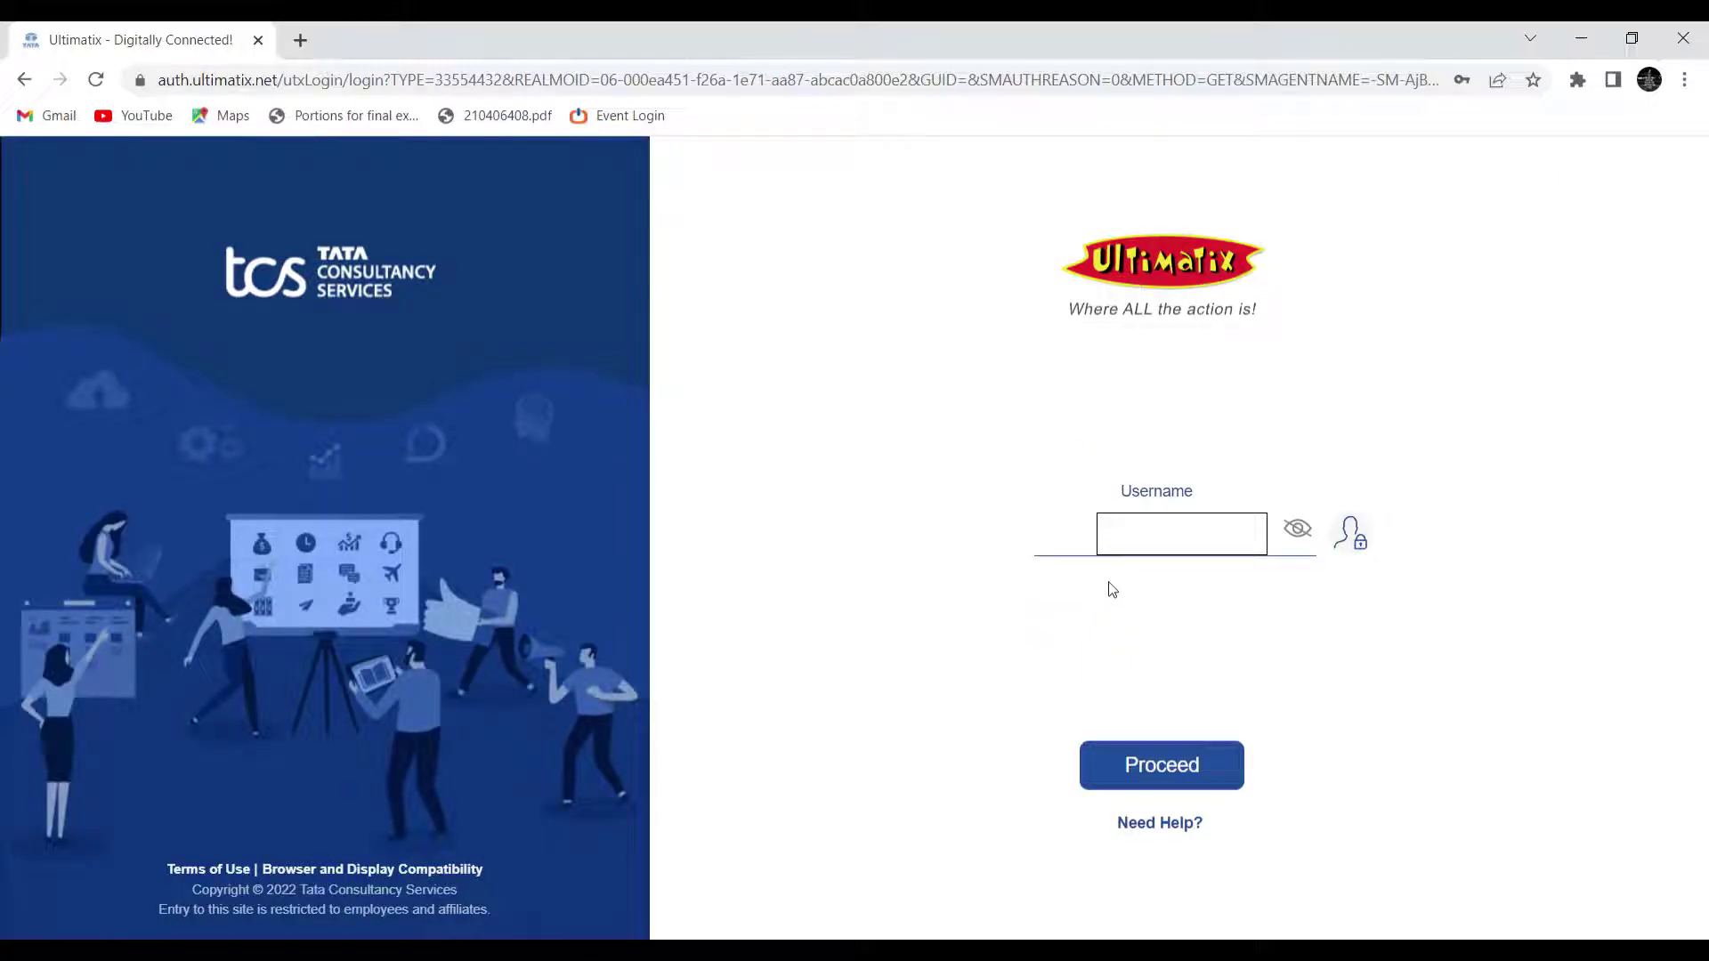
left_click(1136, 554)
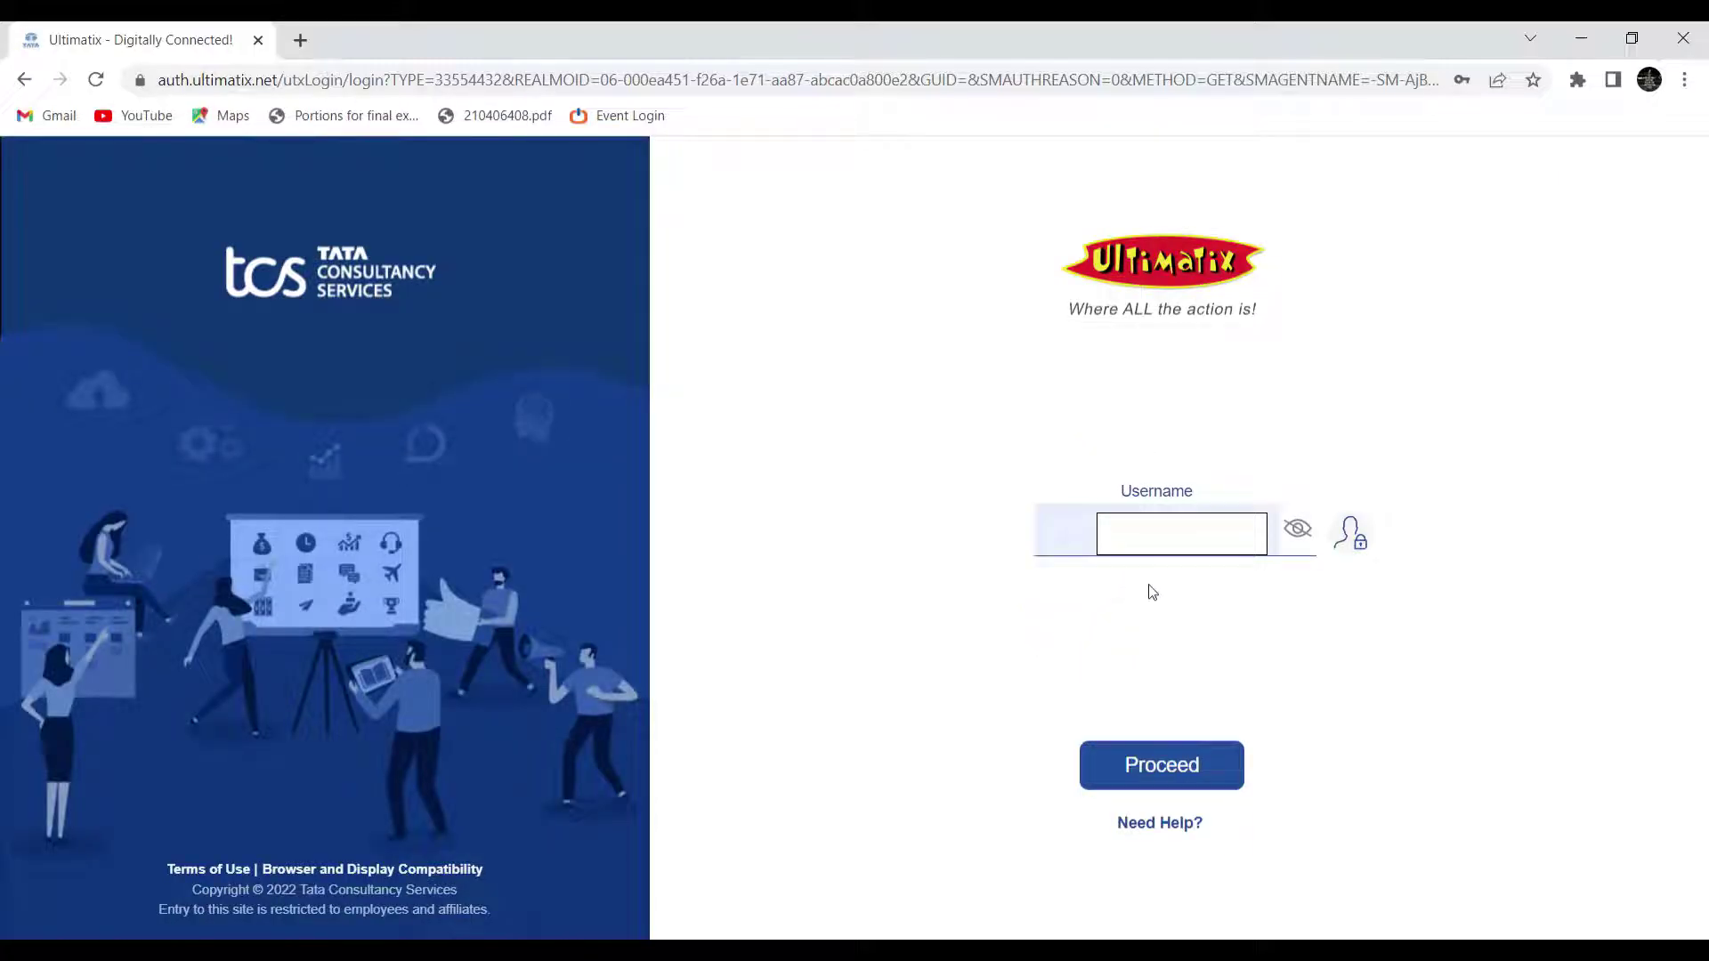
left_click(1139, 767)
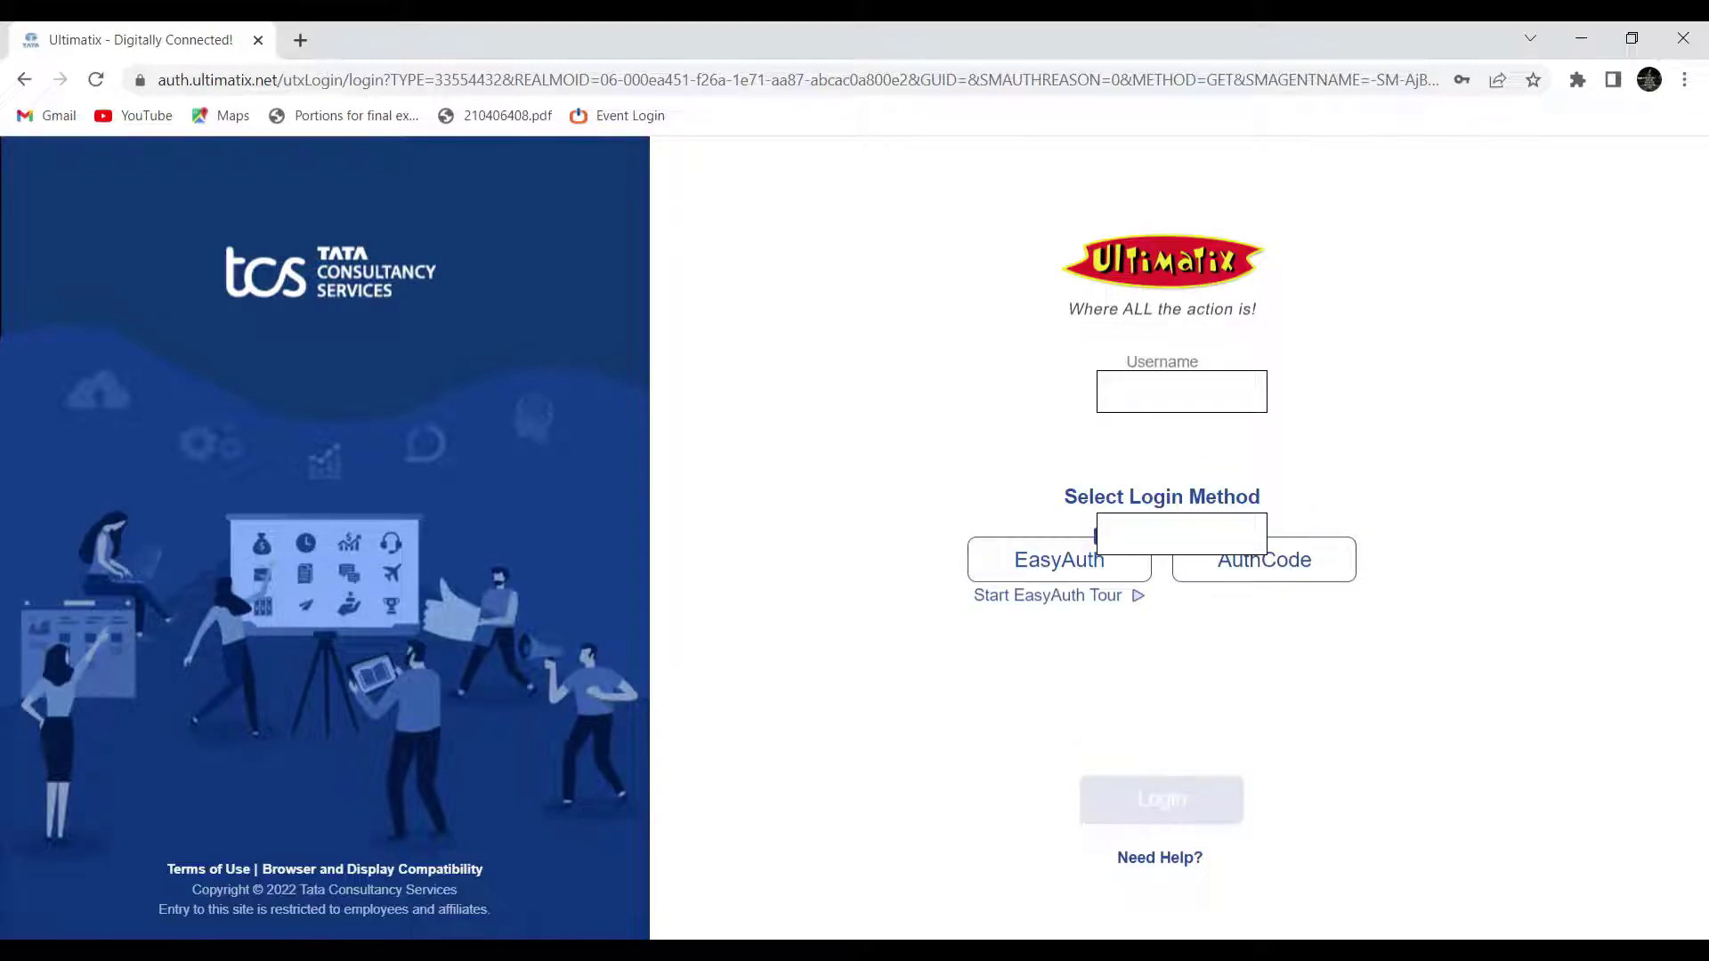
left_click(1071, 559)
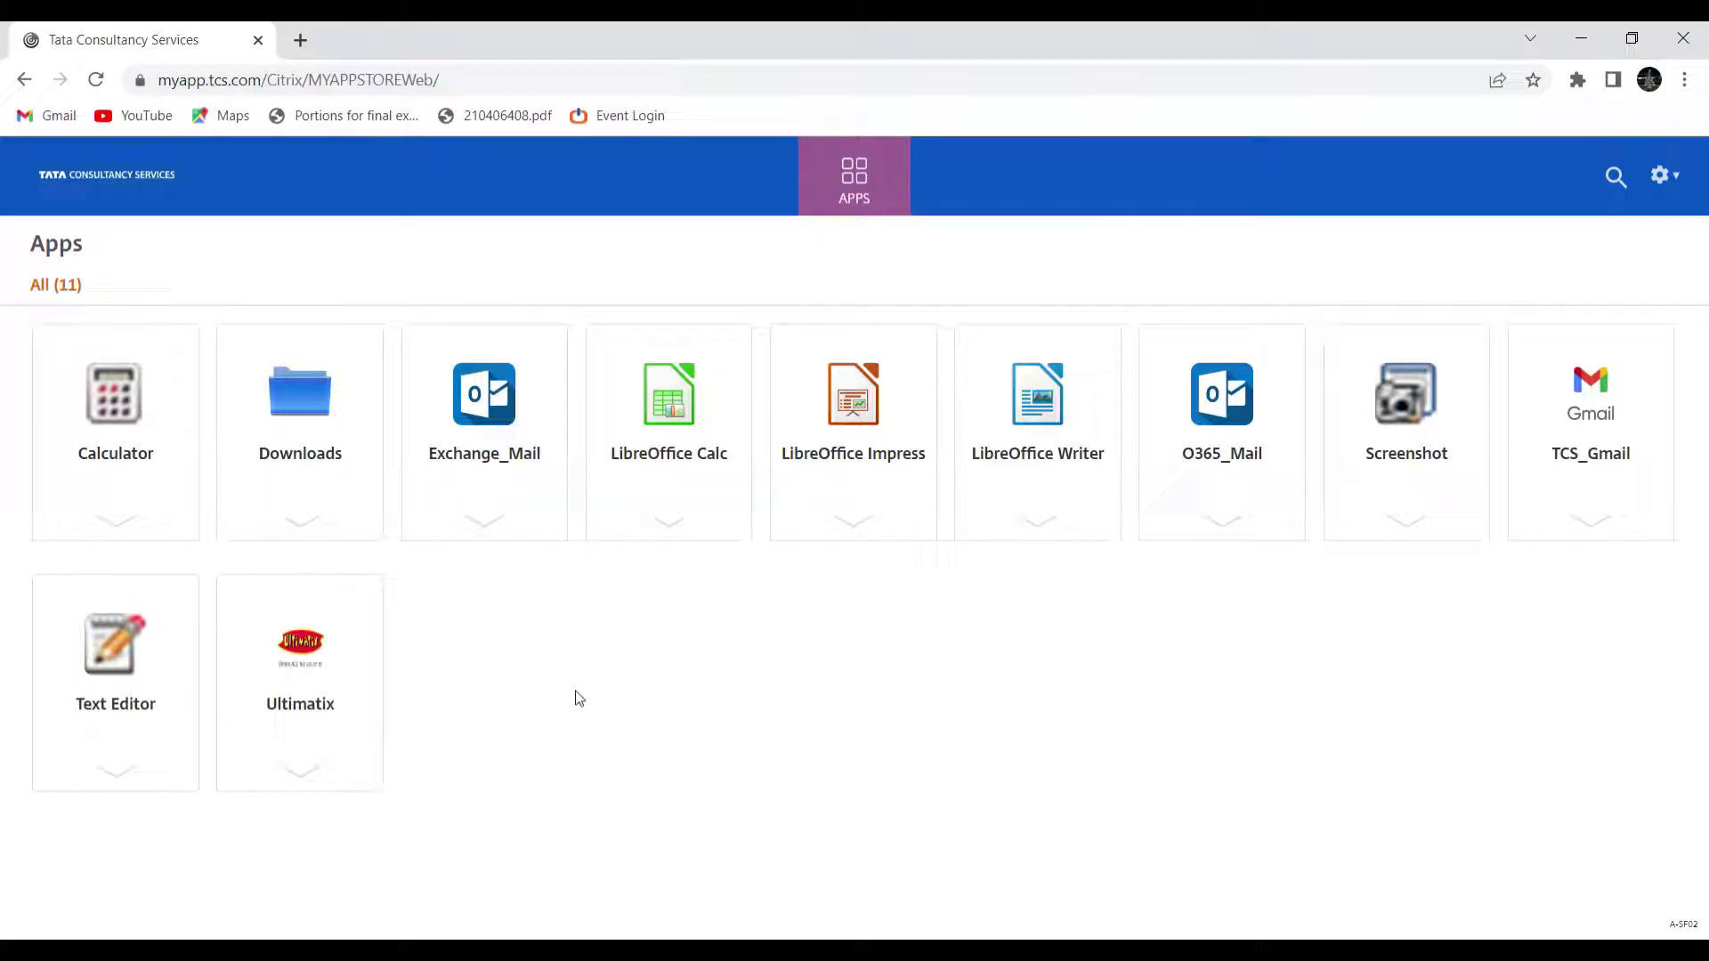
- Launch Ultimatix from its MyApp tile into a remote Firefox session
left_click(328, 773)
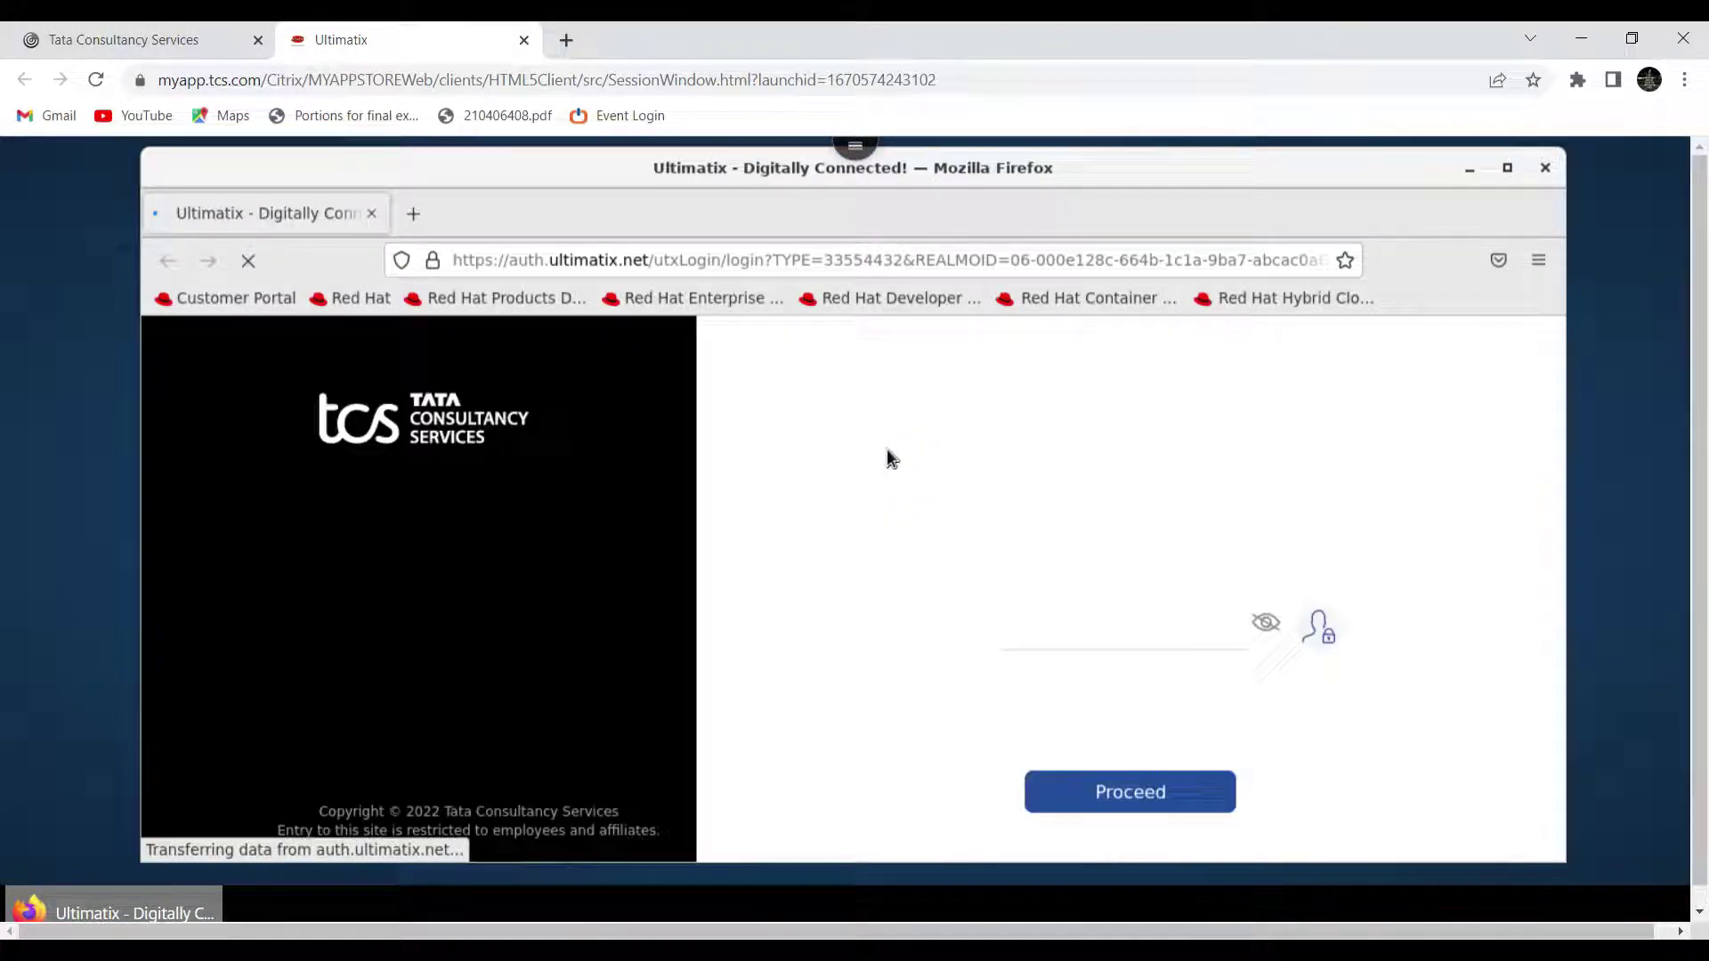
- Log in to Ultimatix with the username and EasyAuth approval
left_click(1183, 643)
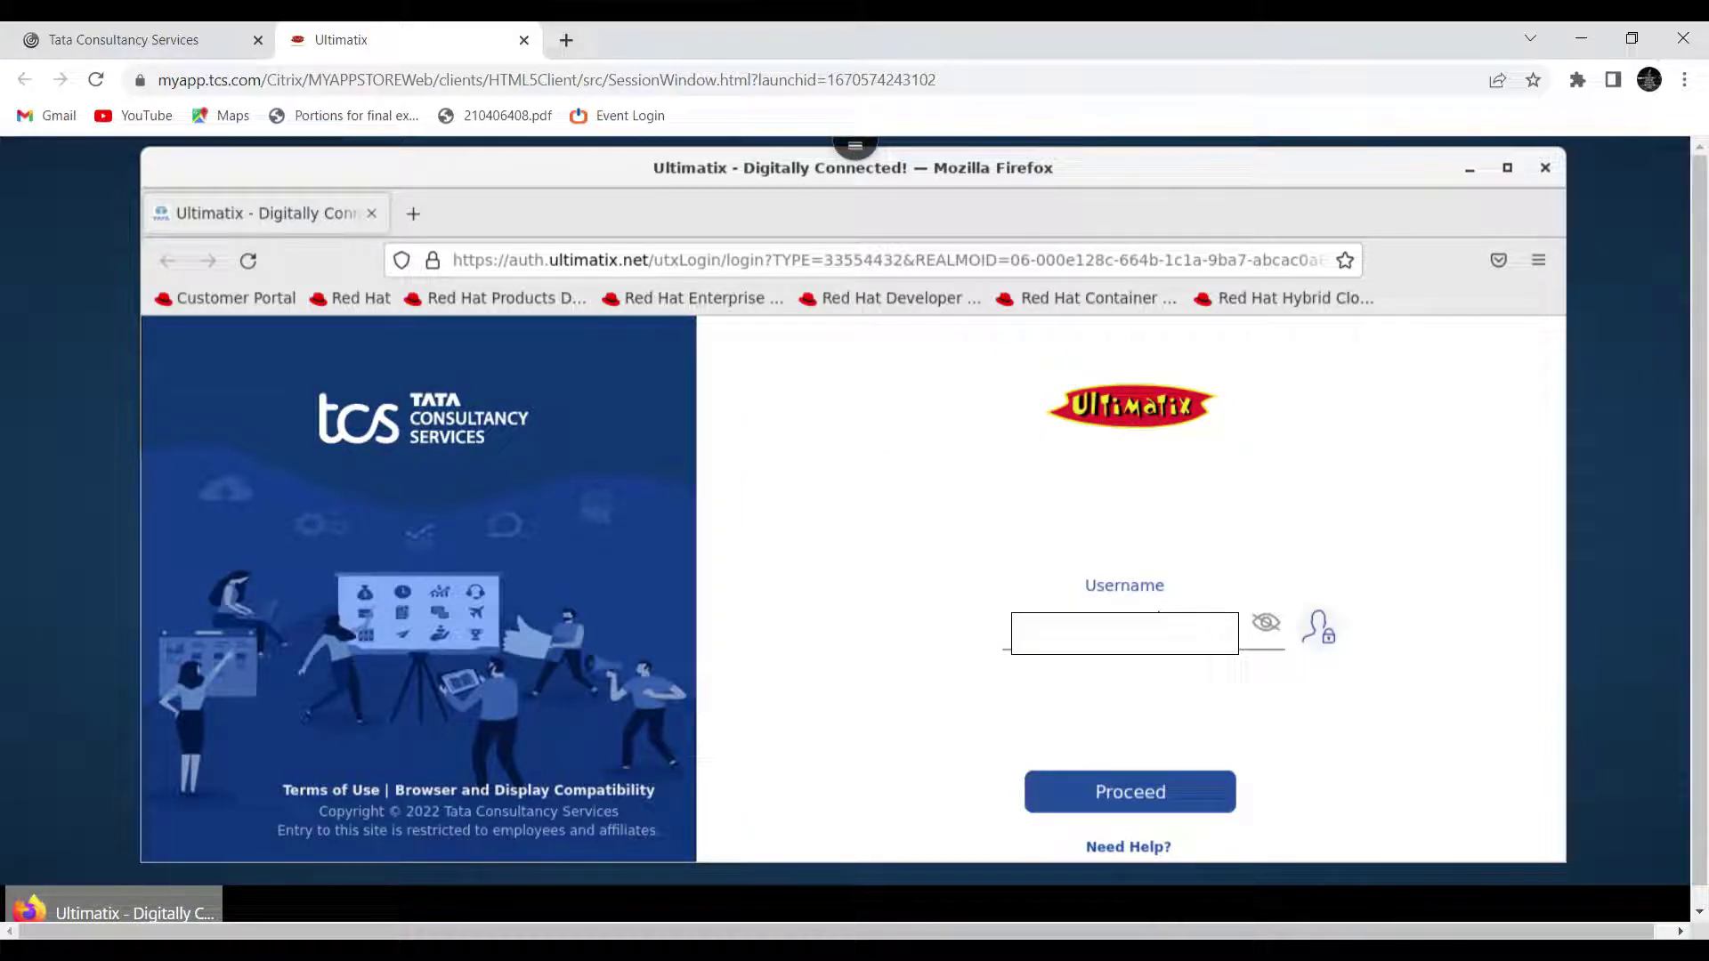
left_click(1204, 792)
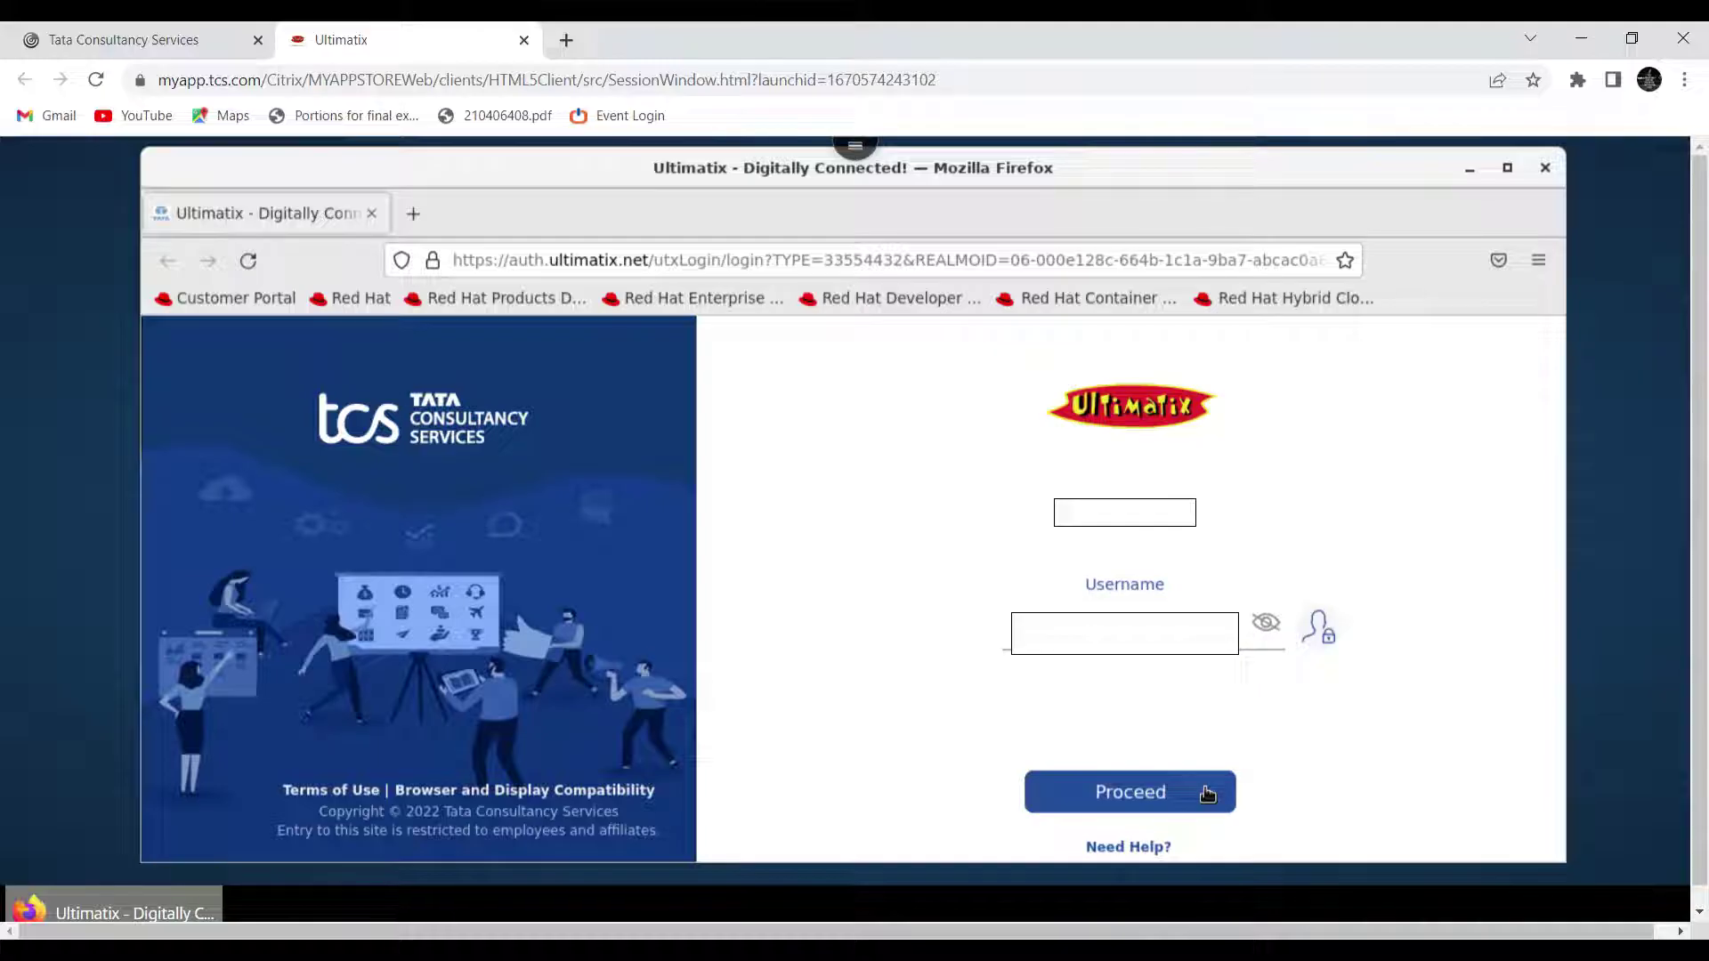
left_click(1099, 699)
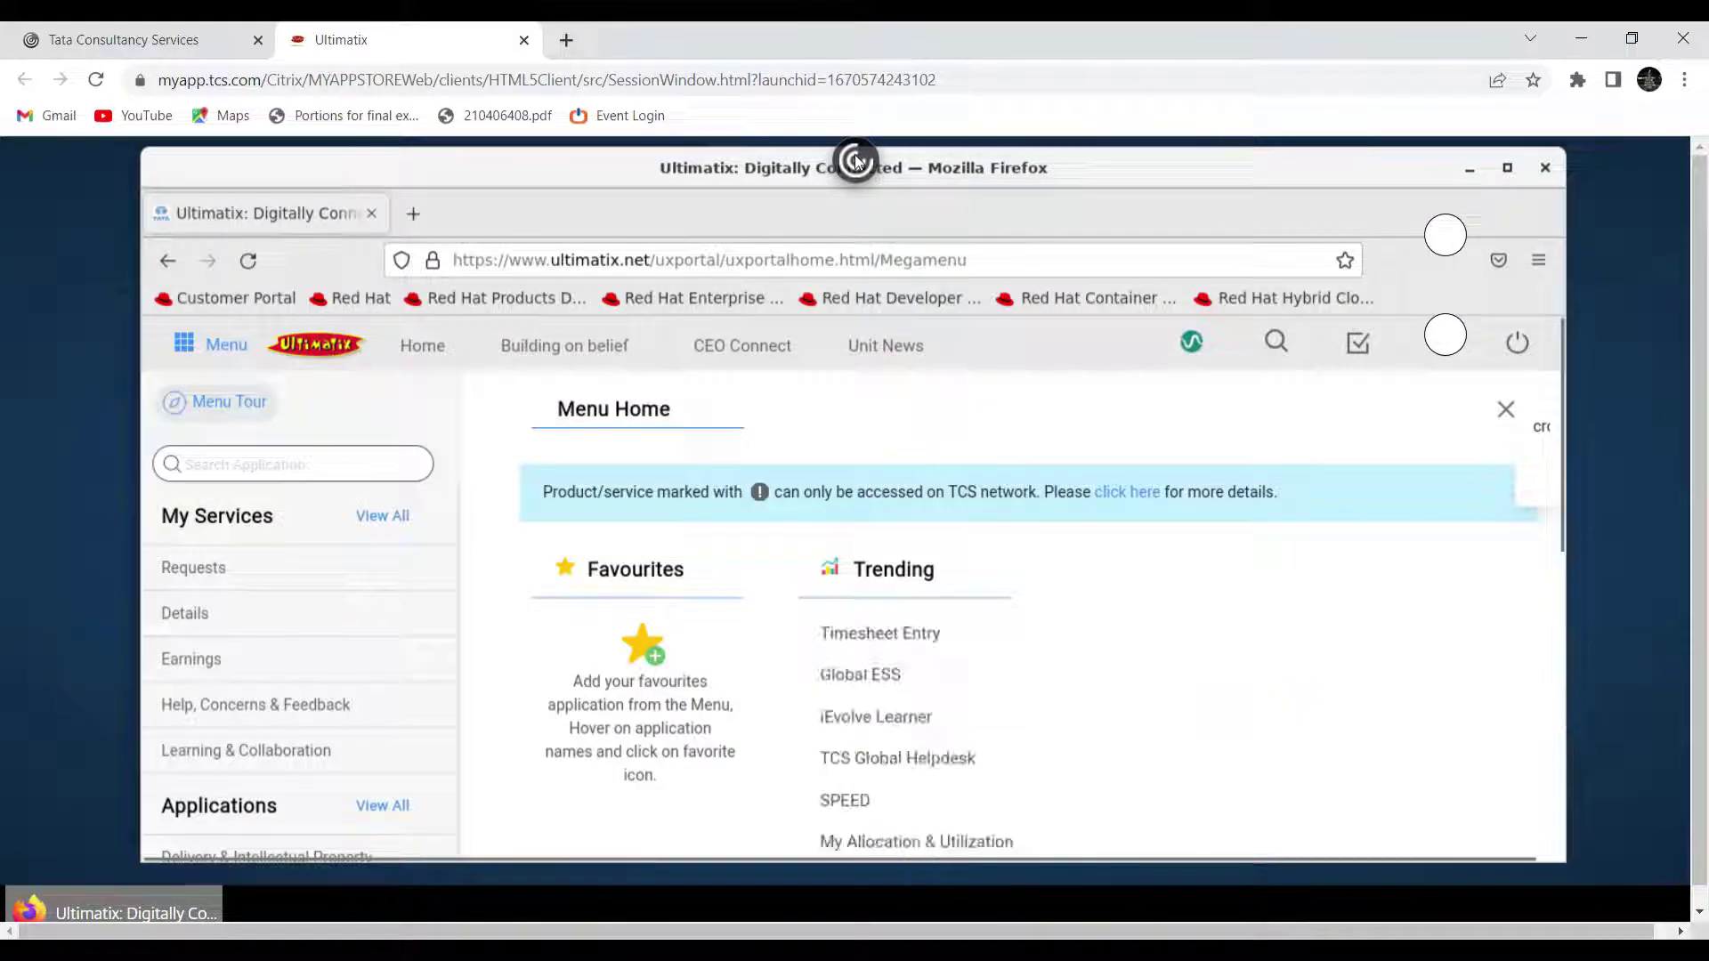
- Open the Ultimatix menu full screen and search applications for 'payslip'
left_click(854, 161)
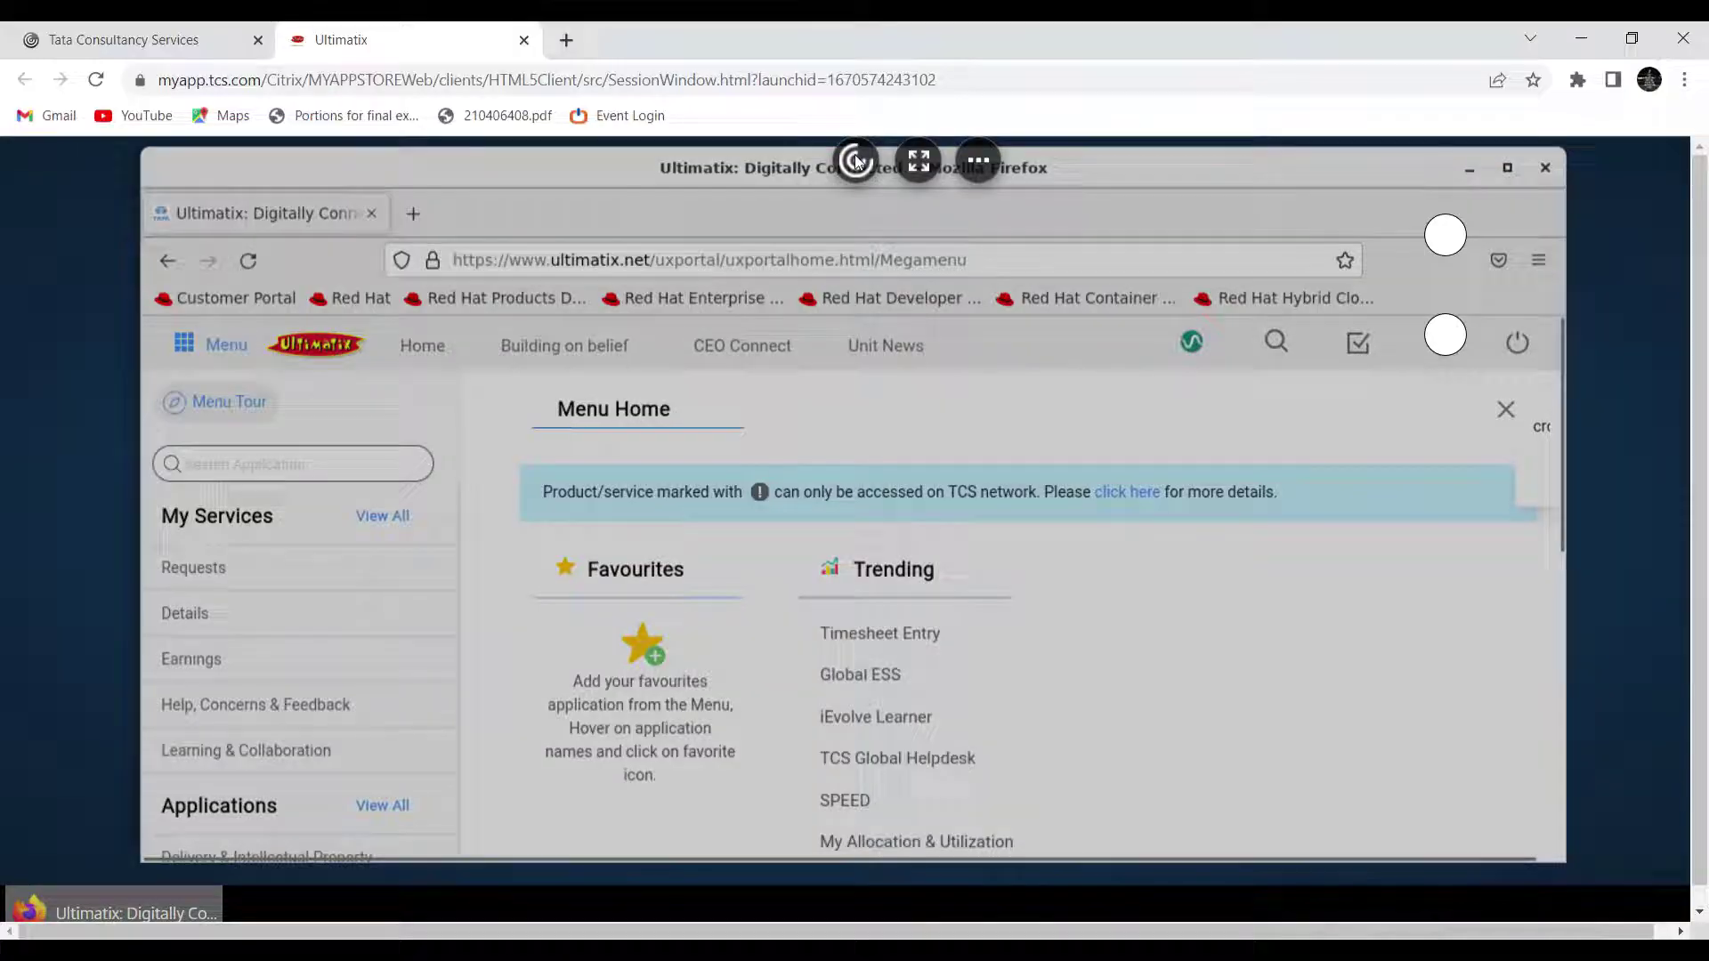
left_click(931, 169)
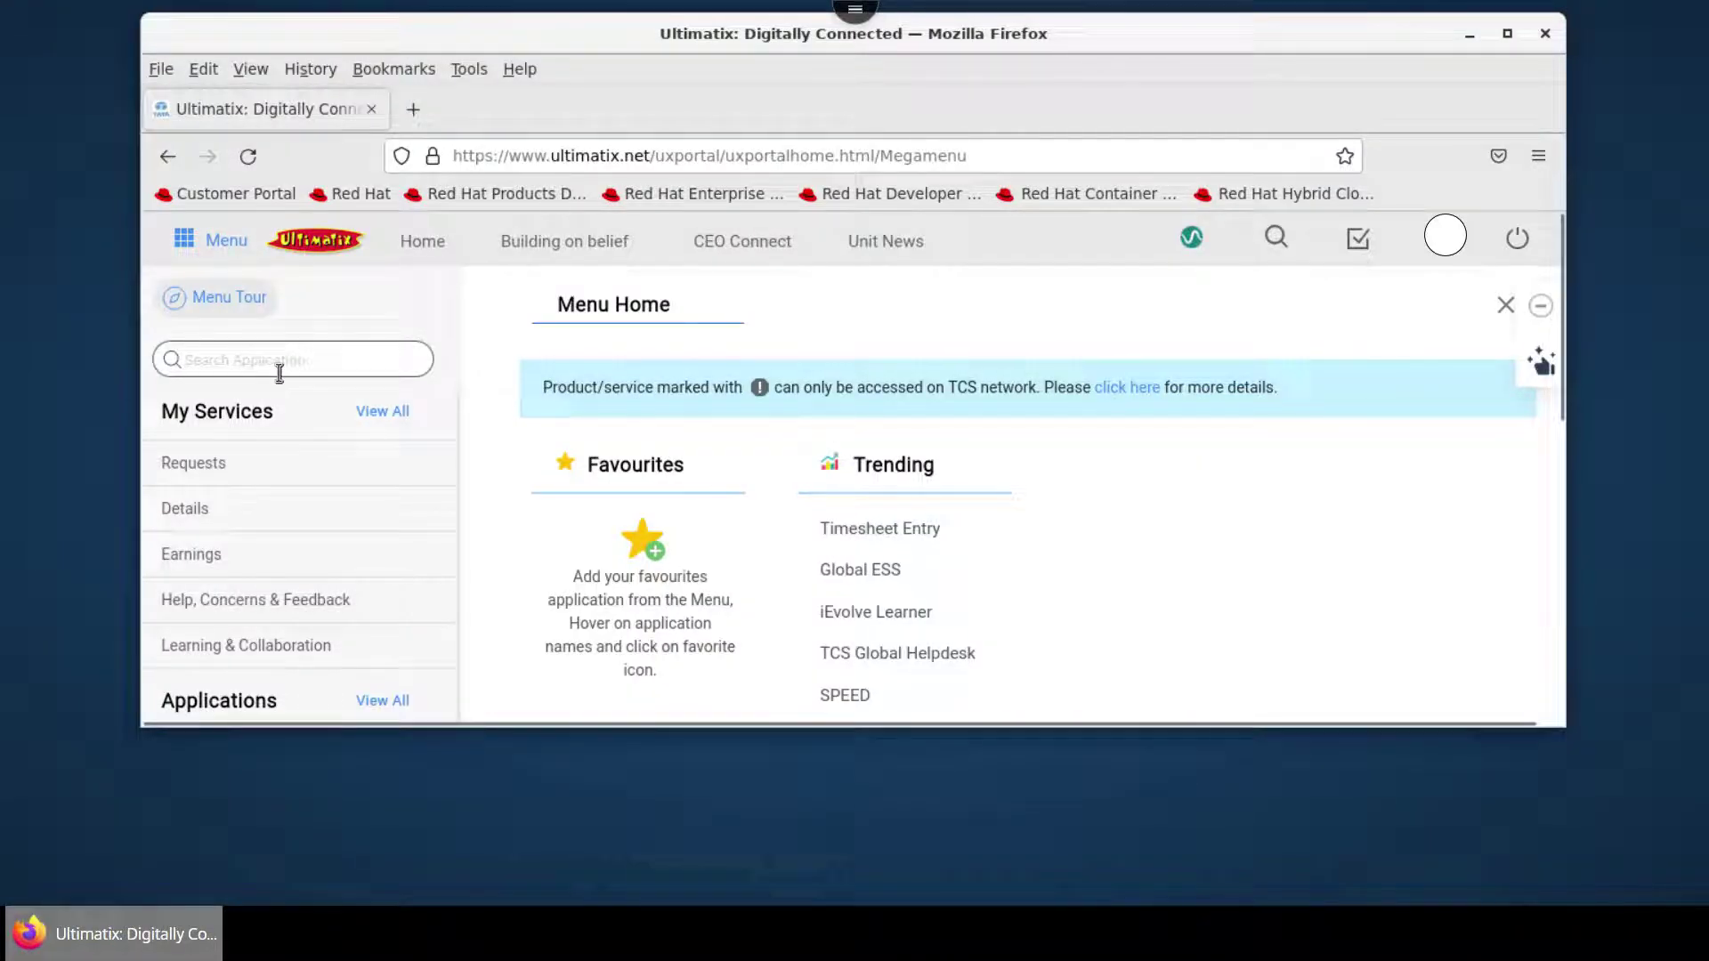
left_click(287, 372)
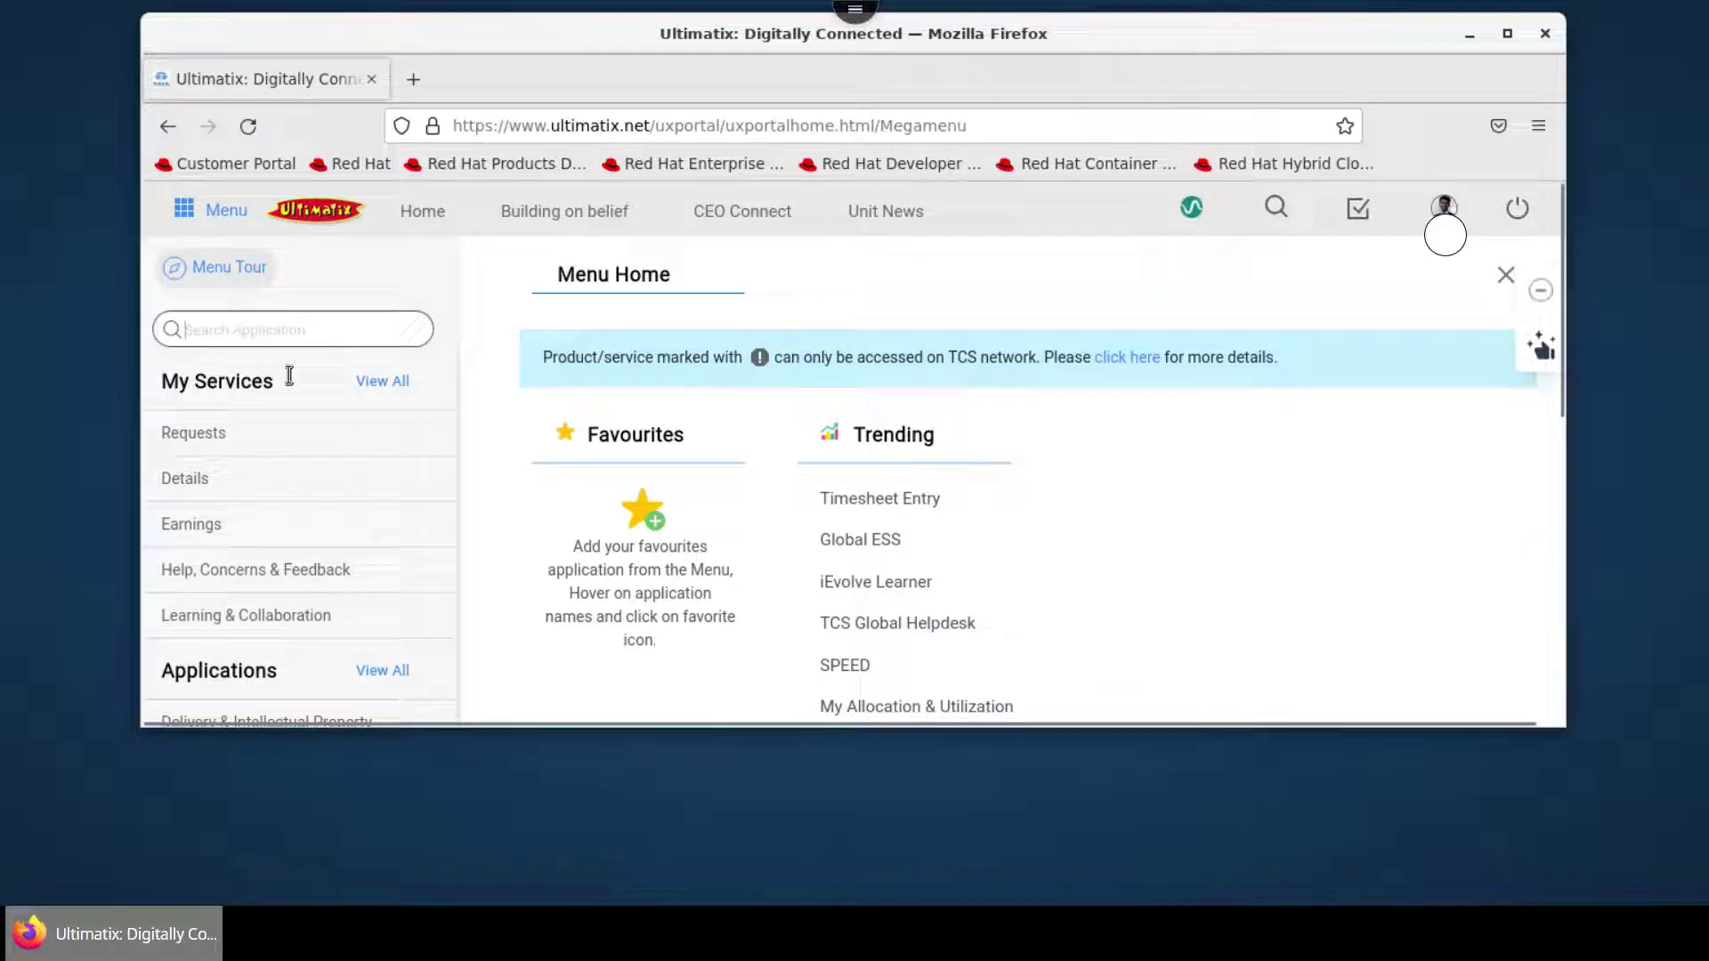
type("payslip")
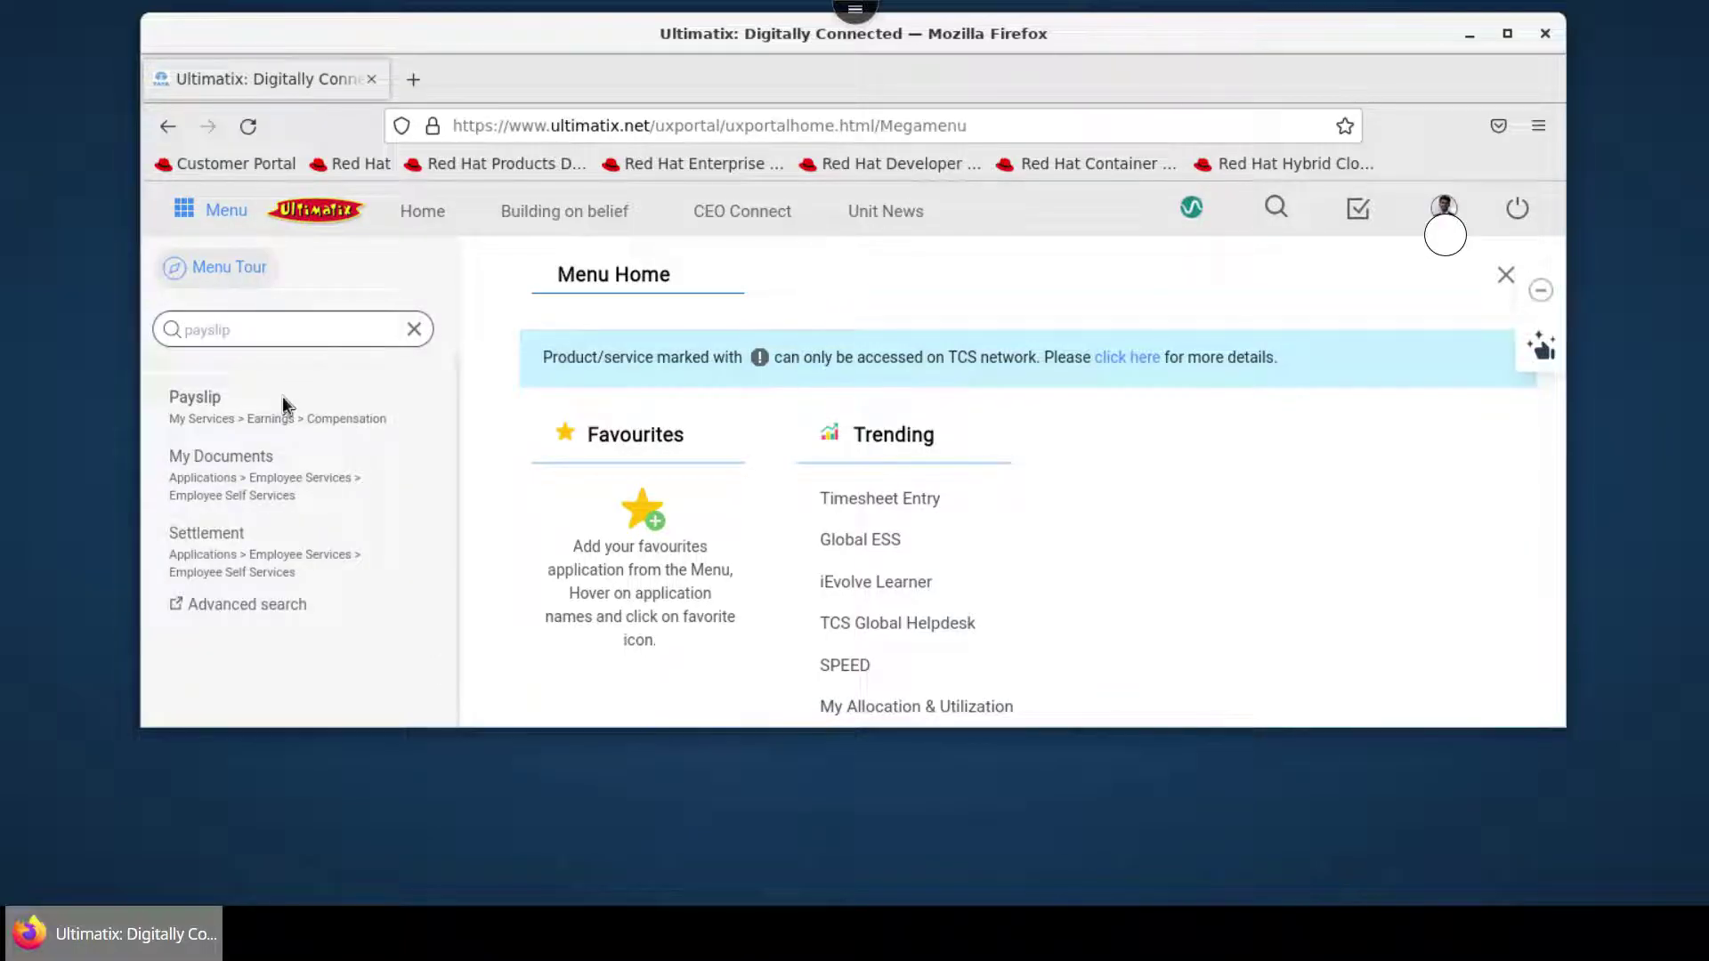
- Open the Payslip result and view the SEP 2022 payslip PDF
left_click(214, 406)
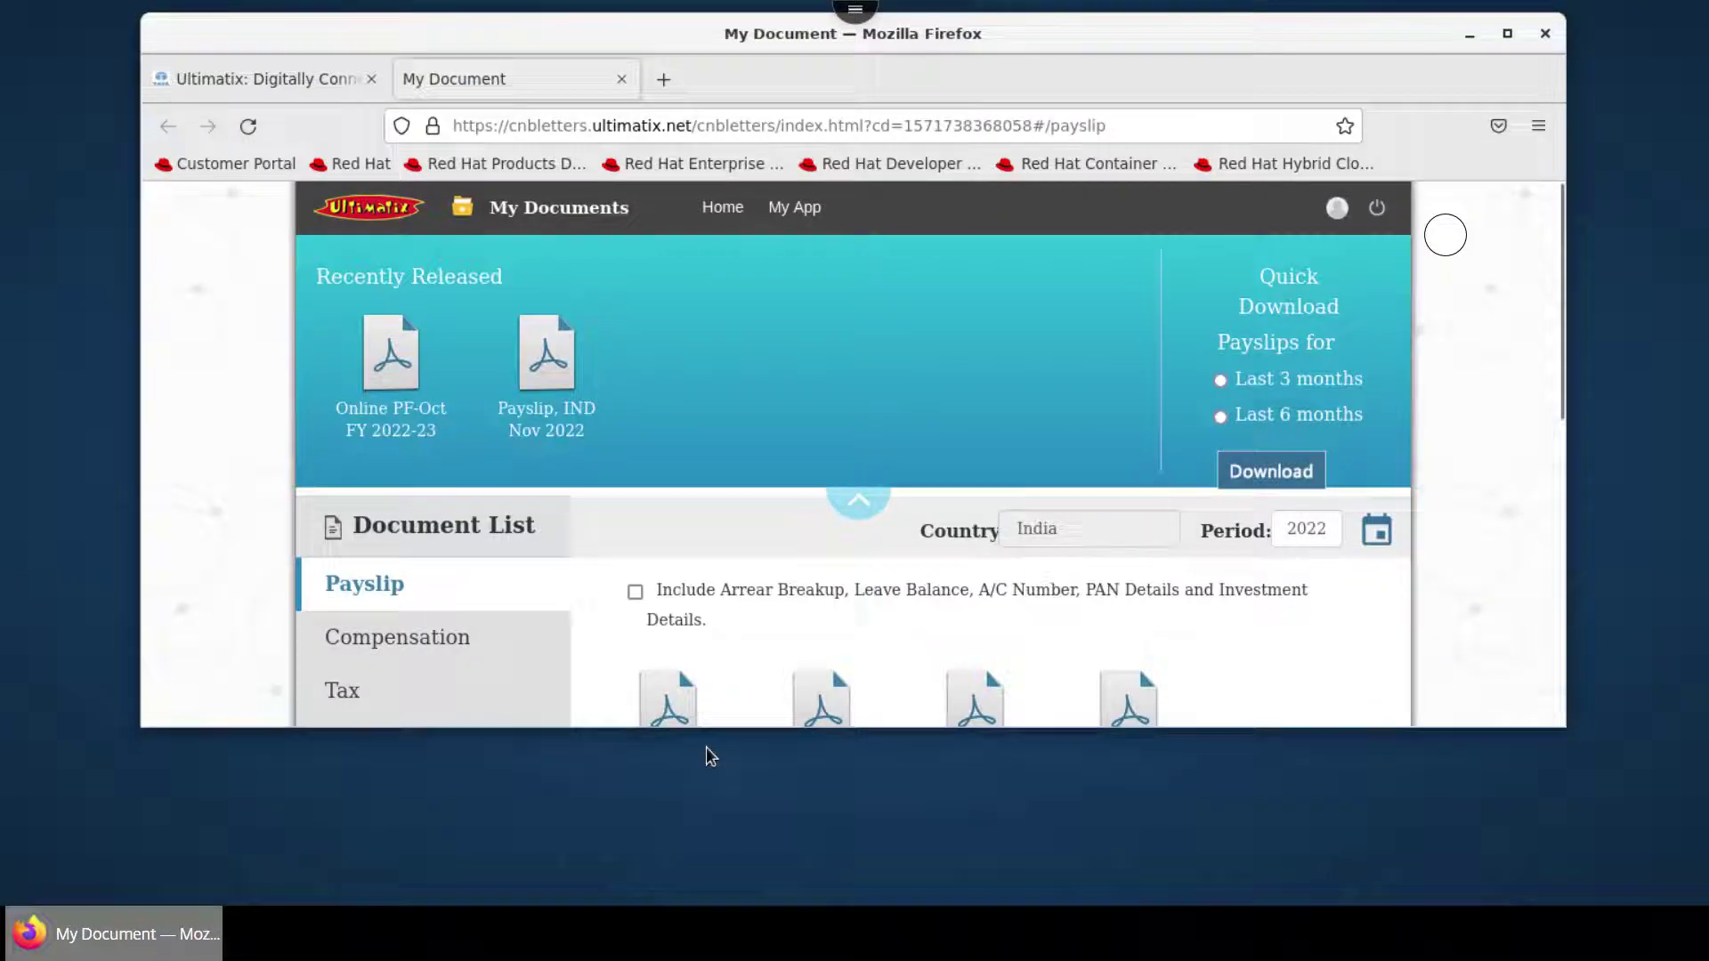
scroll(720, 628, "down", 5)
scroll(796, 408, "up", 5)
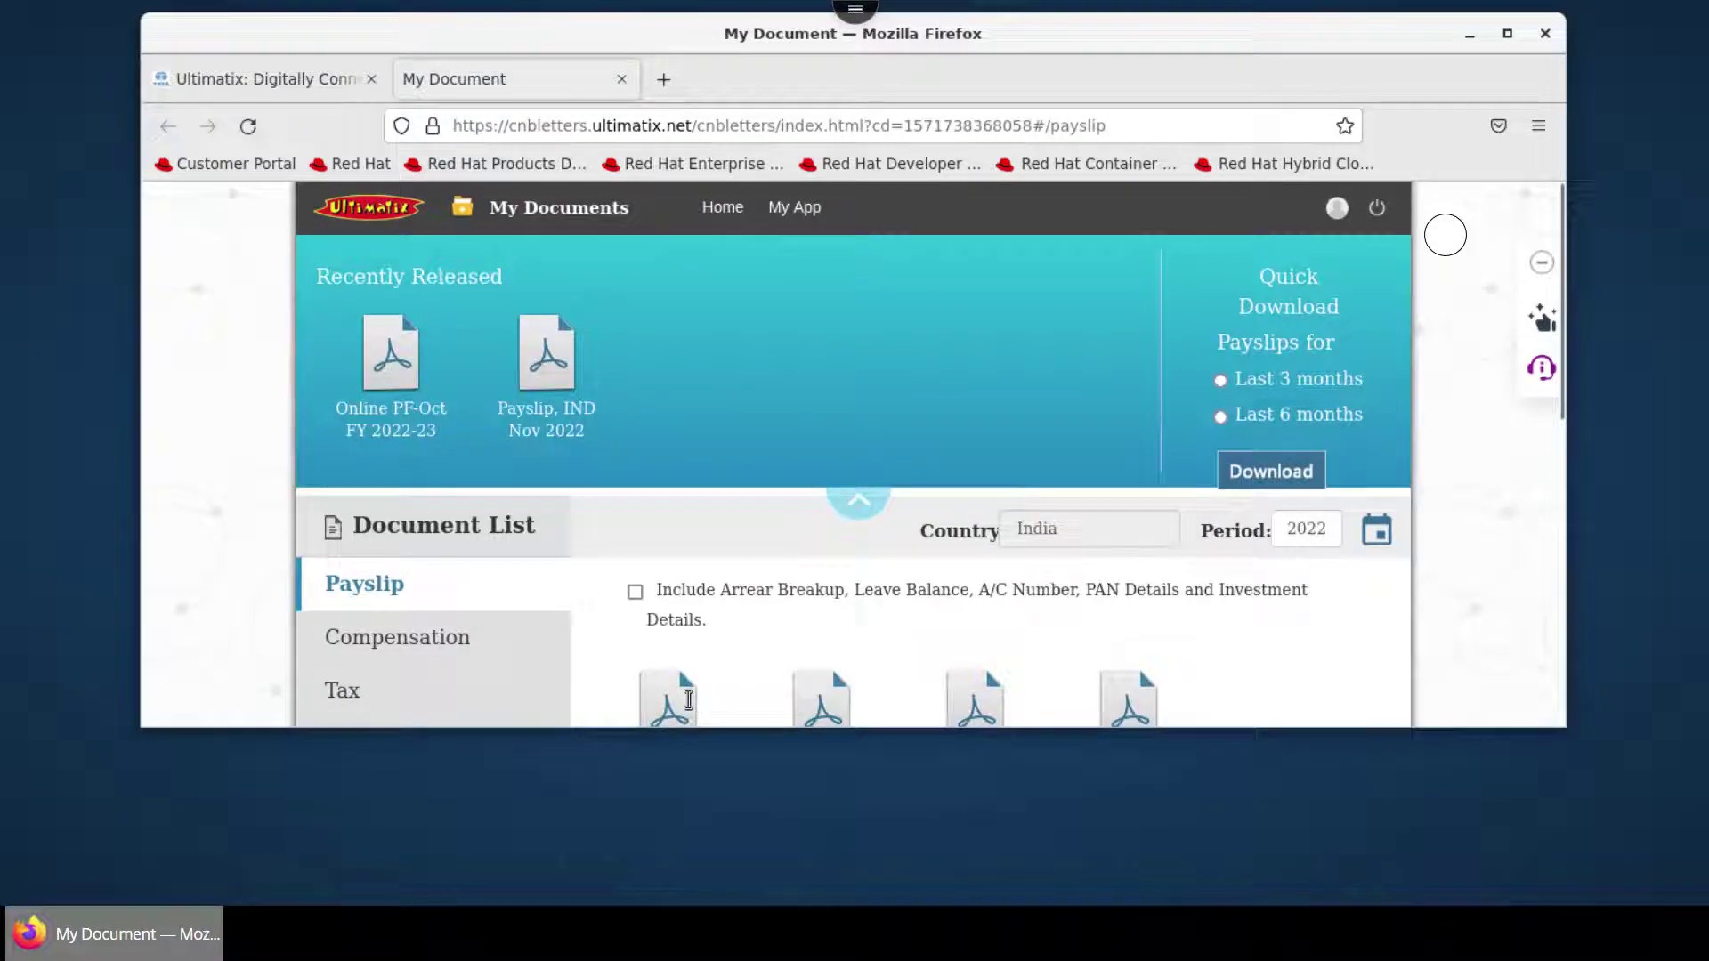
left_click(841, 698)
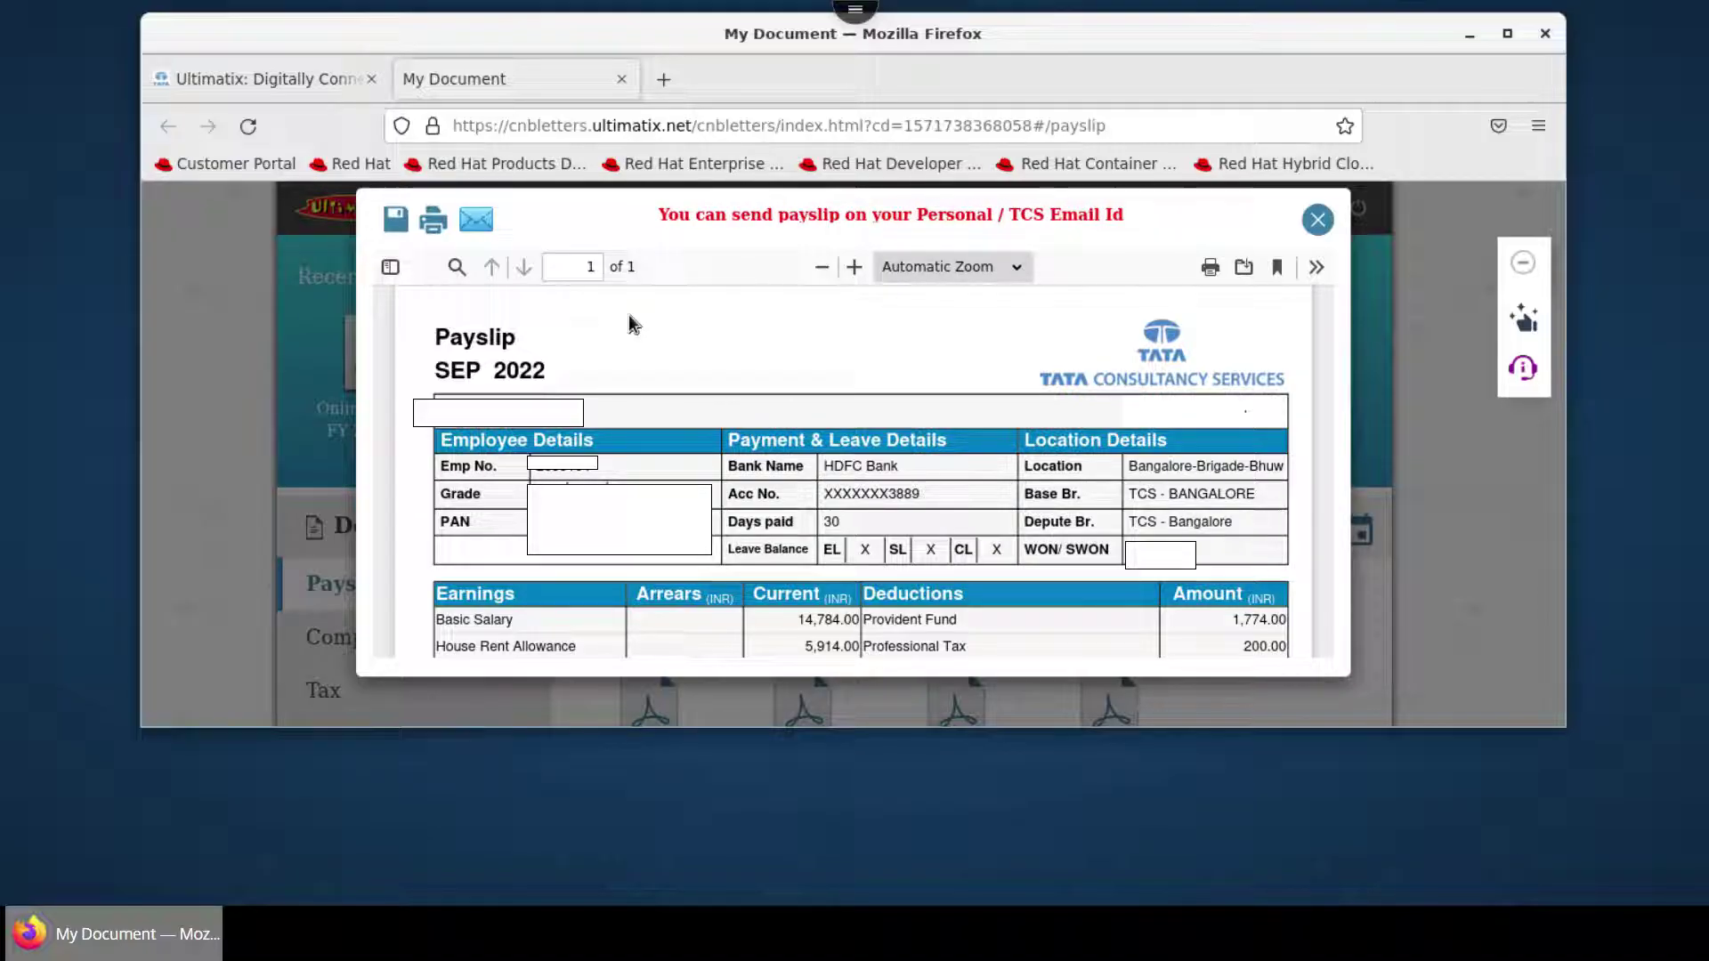
- Start e-mailing the payslip and enter the personal e-mail address in both email fields
left_click(487, 233)
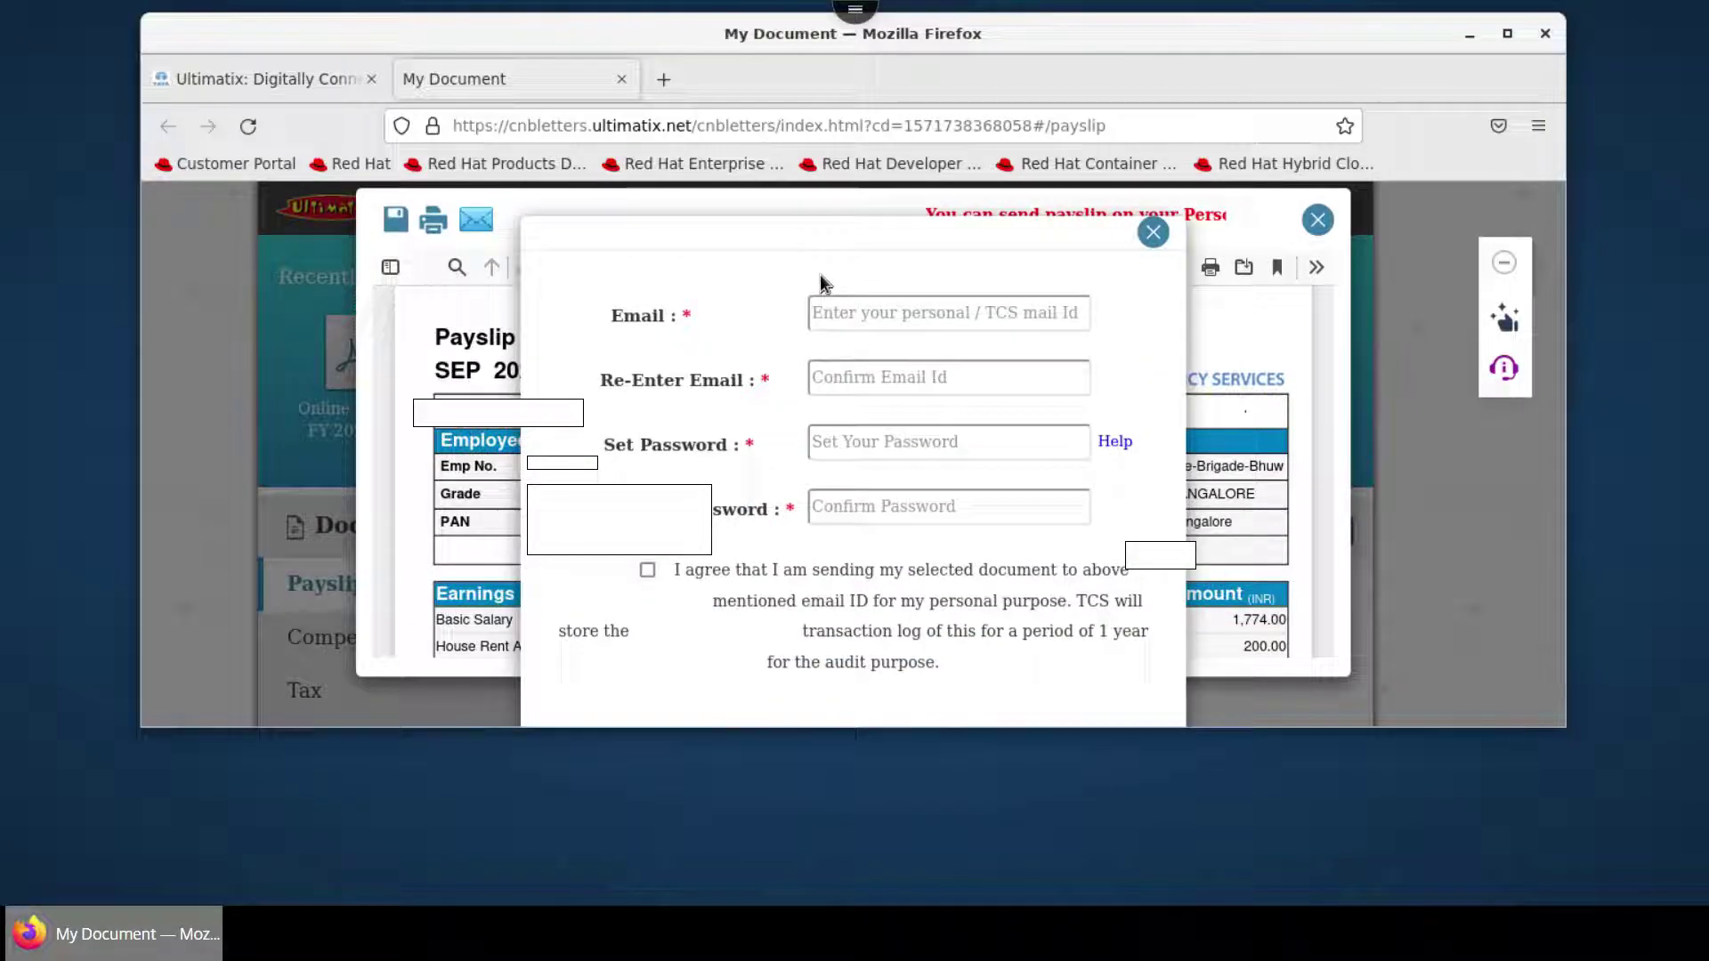
left_click(897, 325)
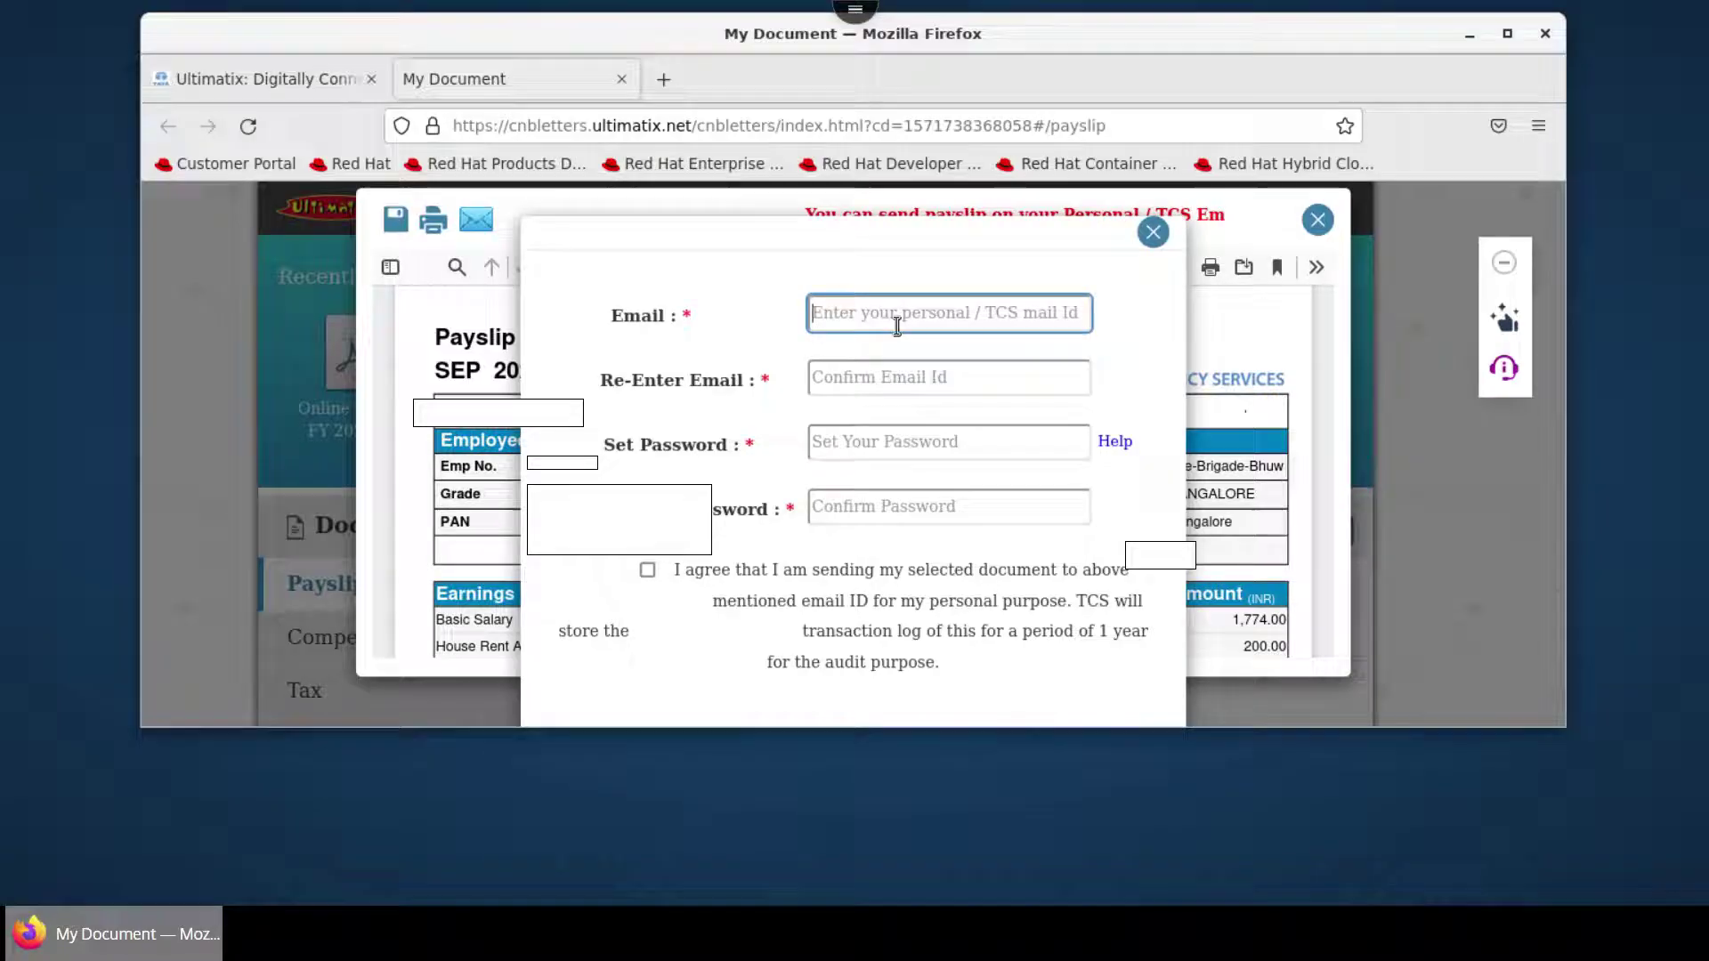
type("s")
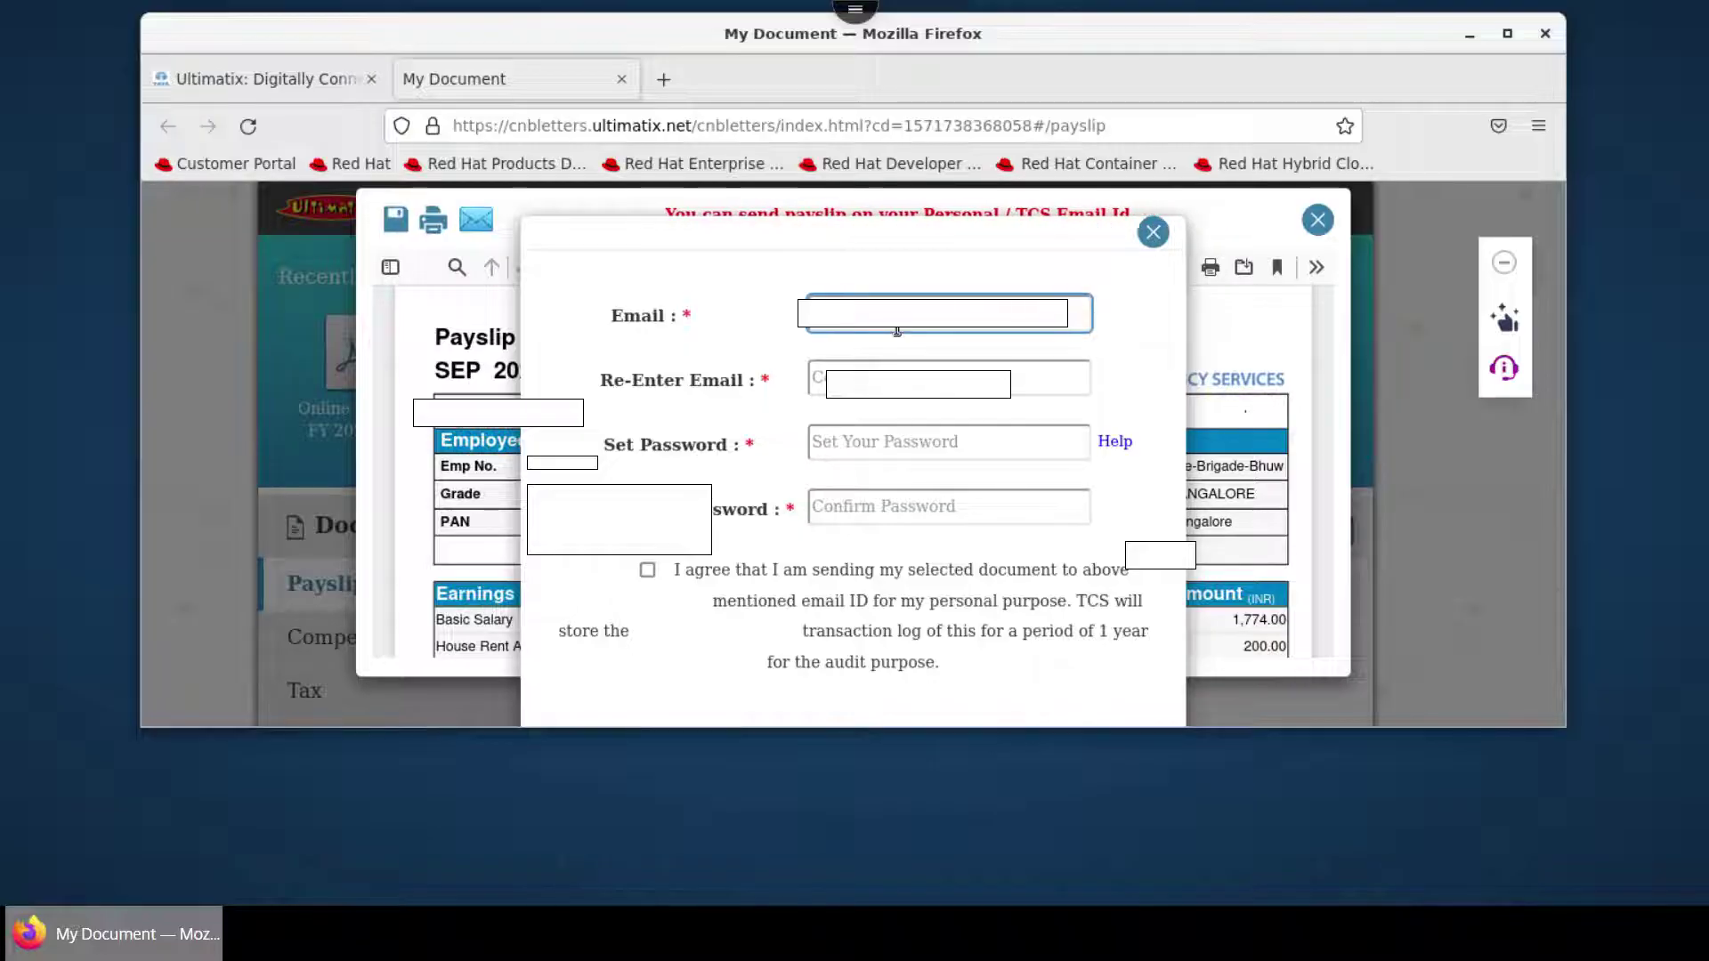
left_click(894, 379)
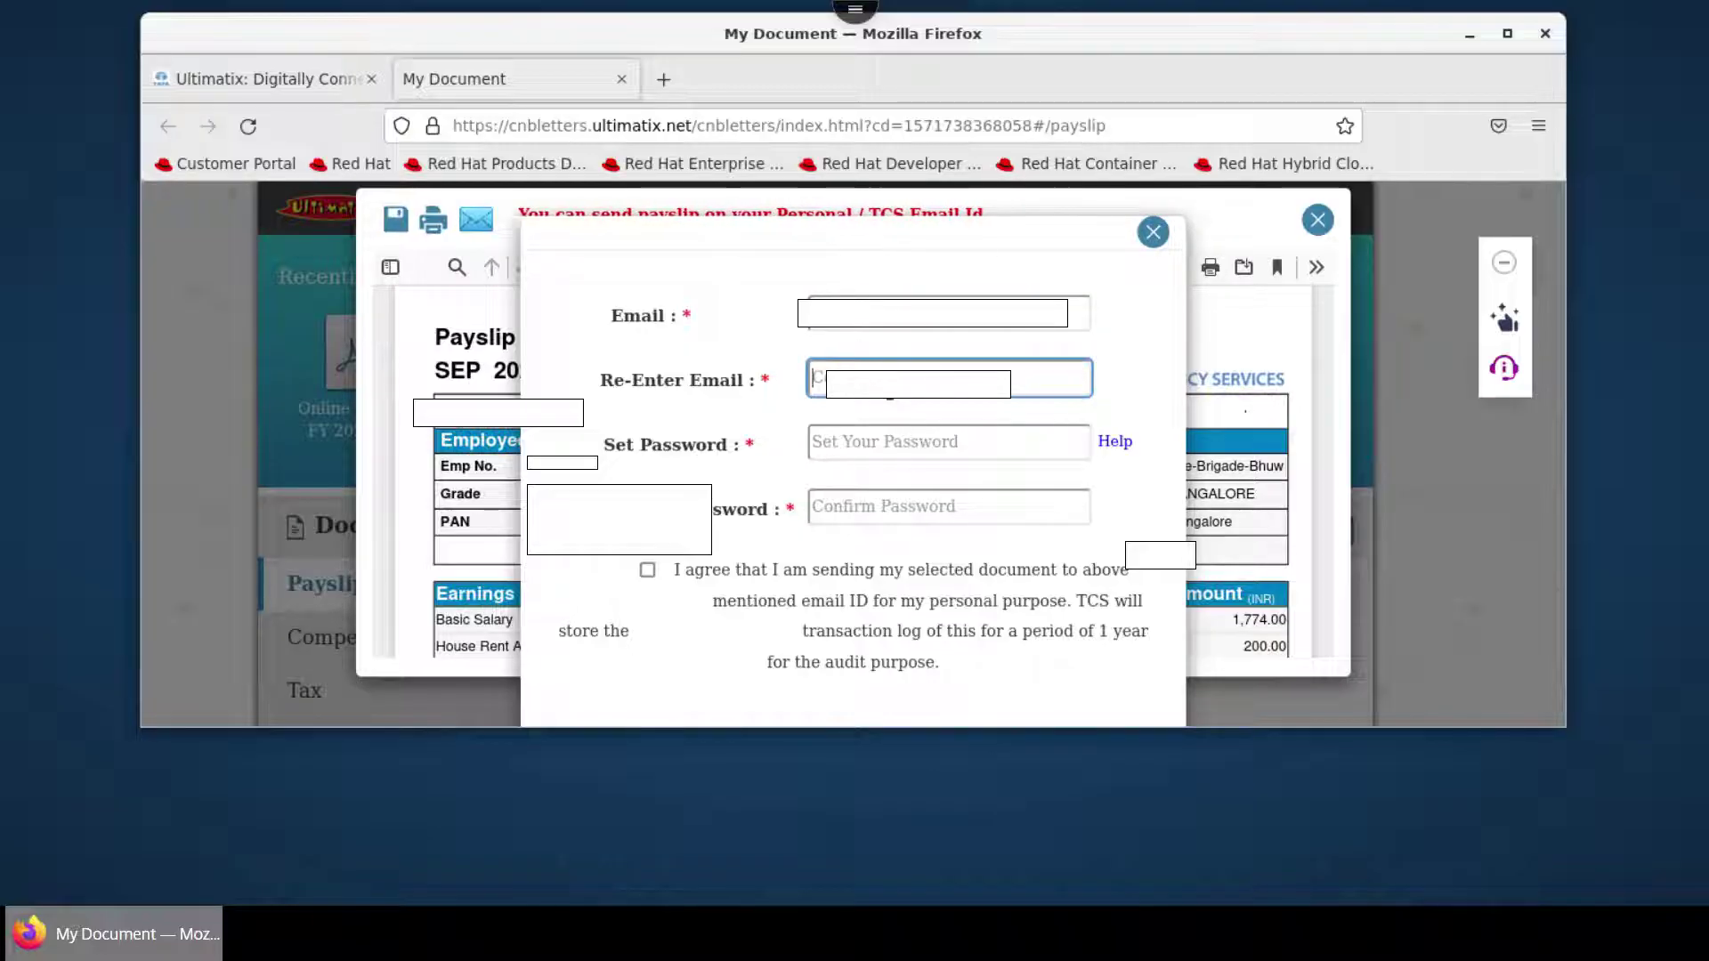
type("4r")
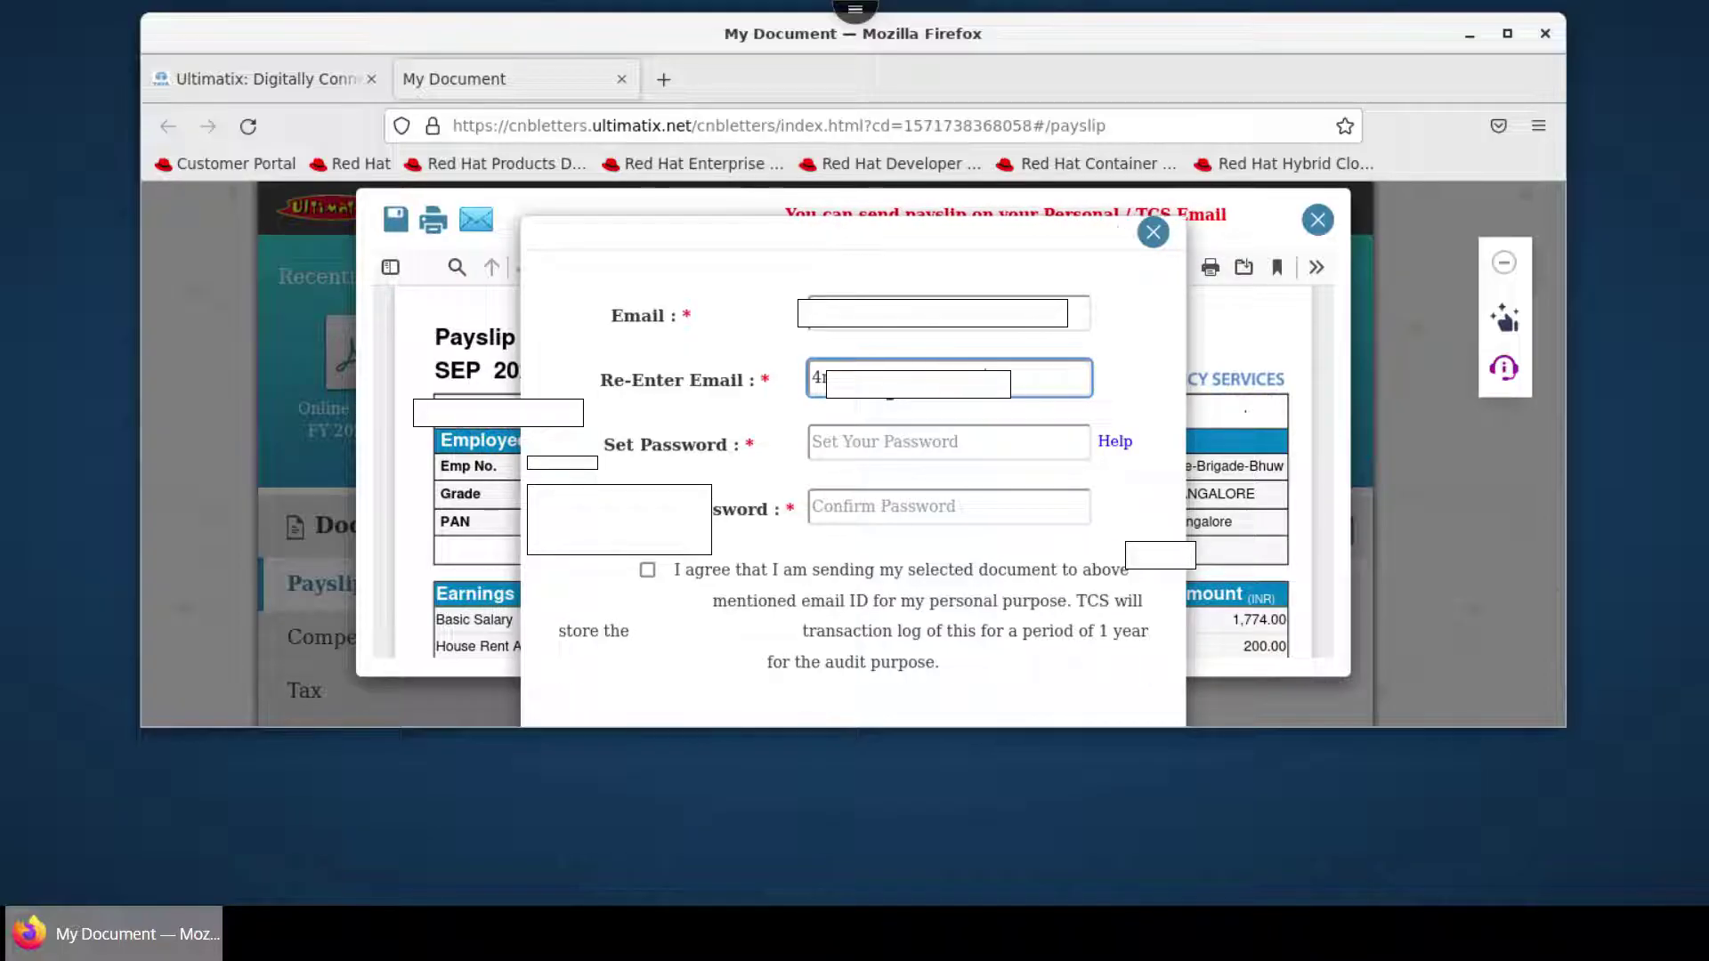
- Set and confirm the document password, then tick the I agree checkbox
left_click(916, 452)
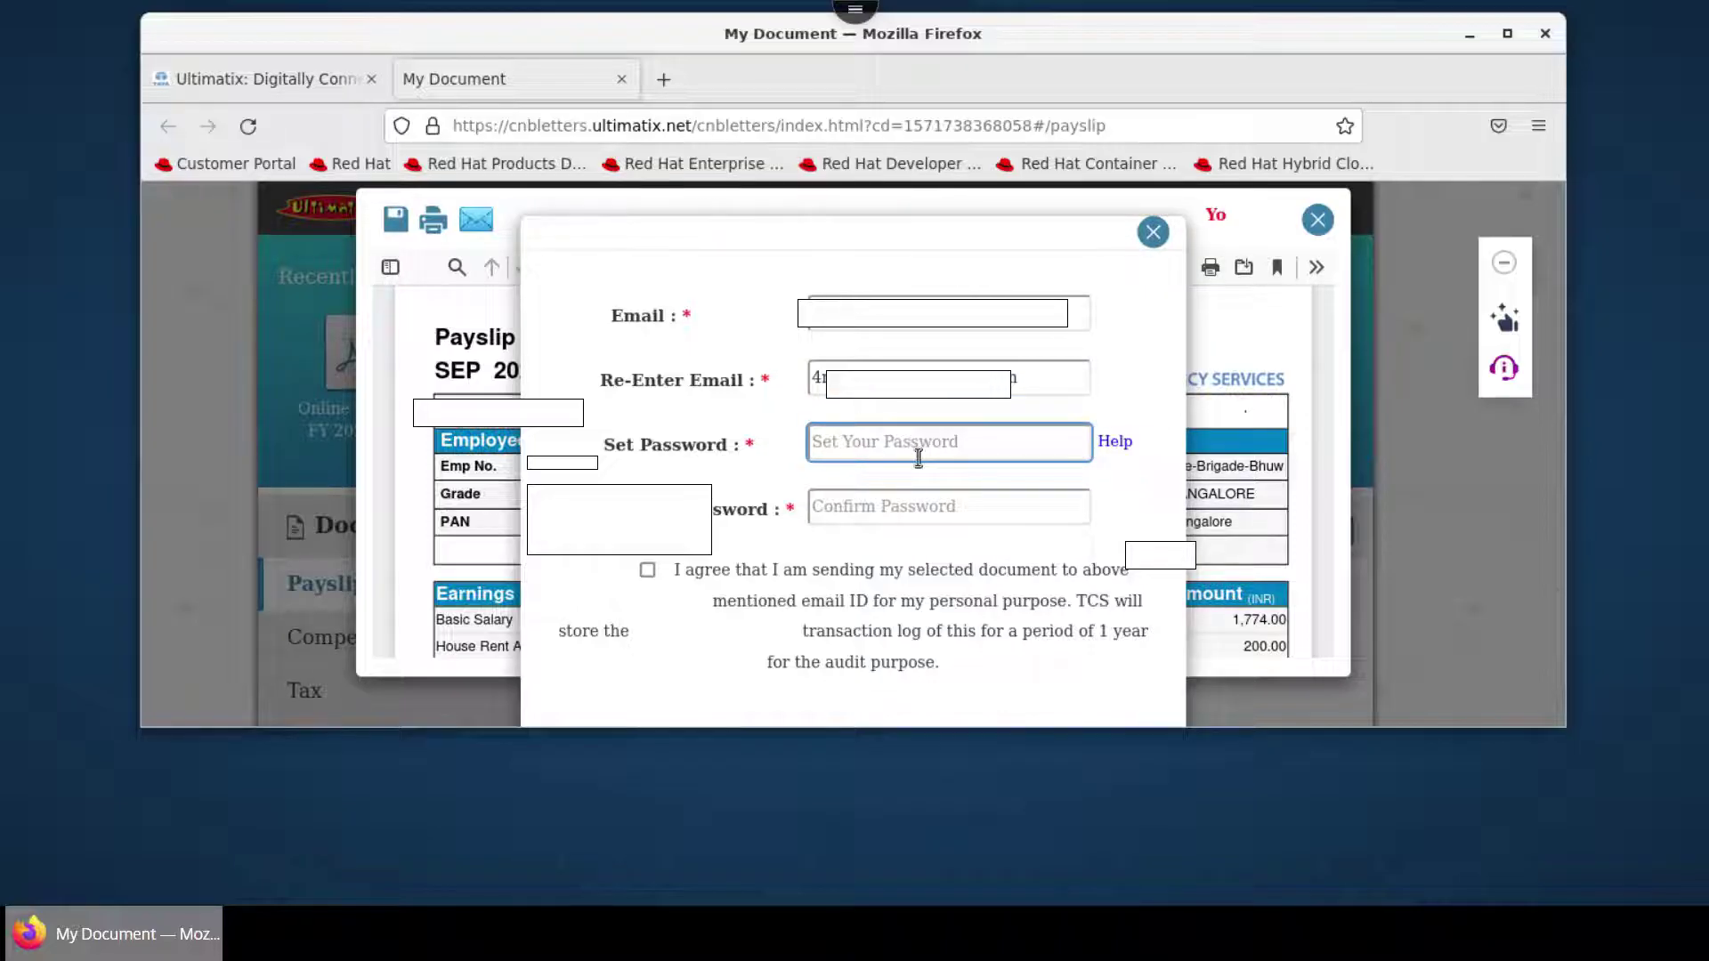
type("*")
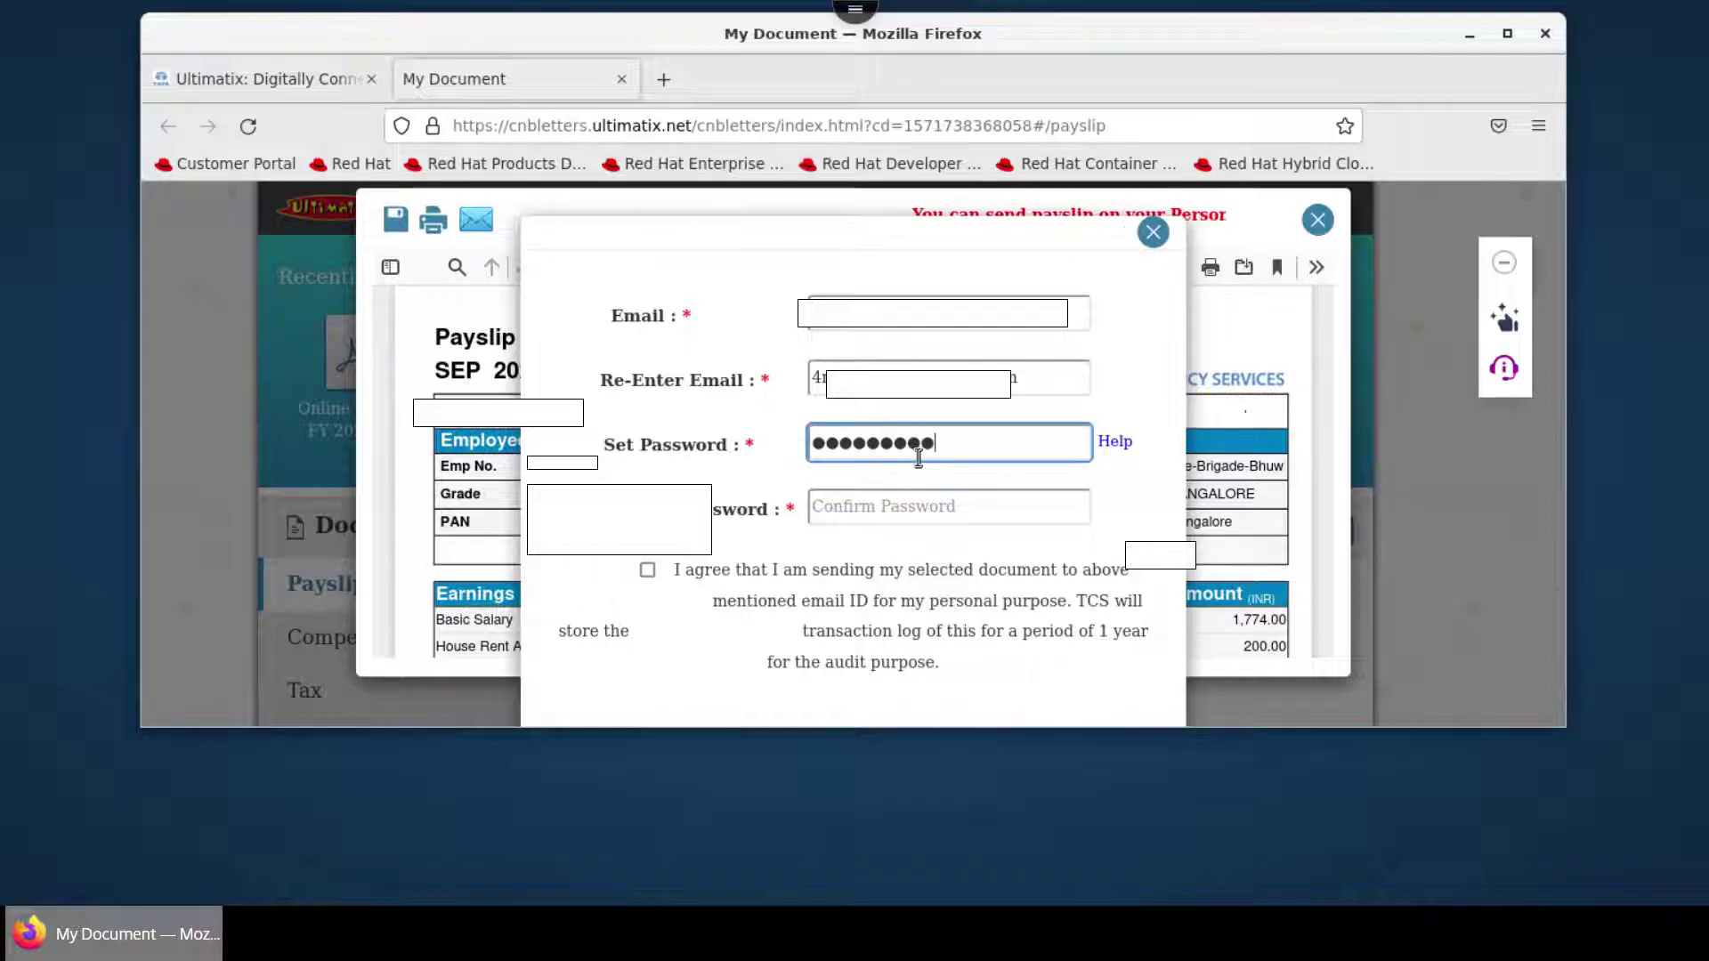
left_click(911, 517)
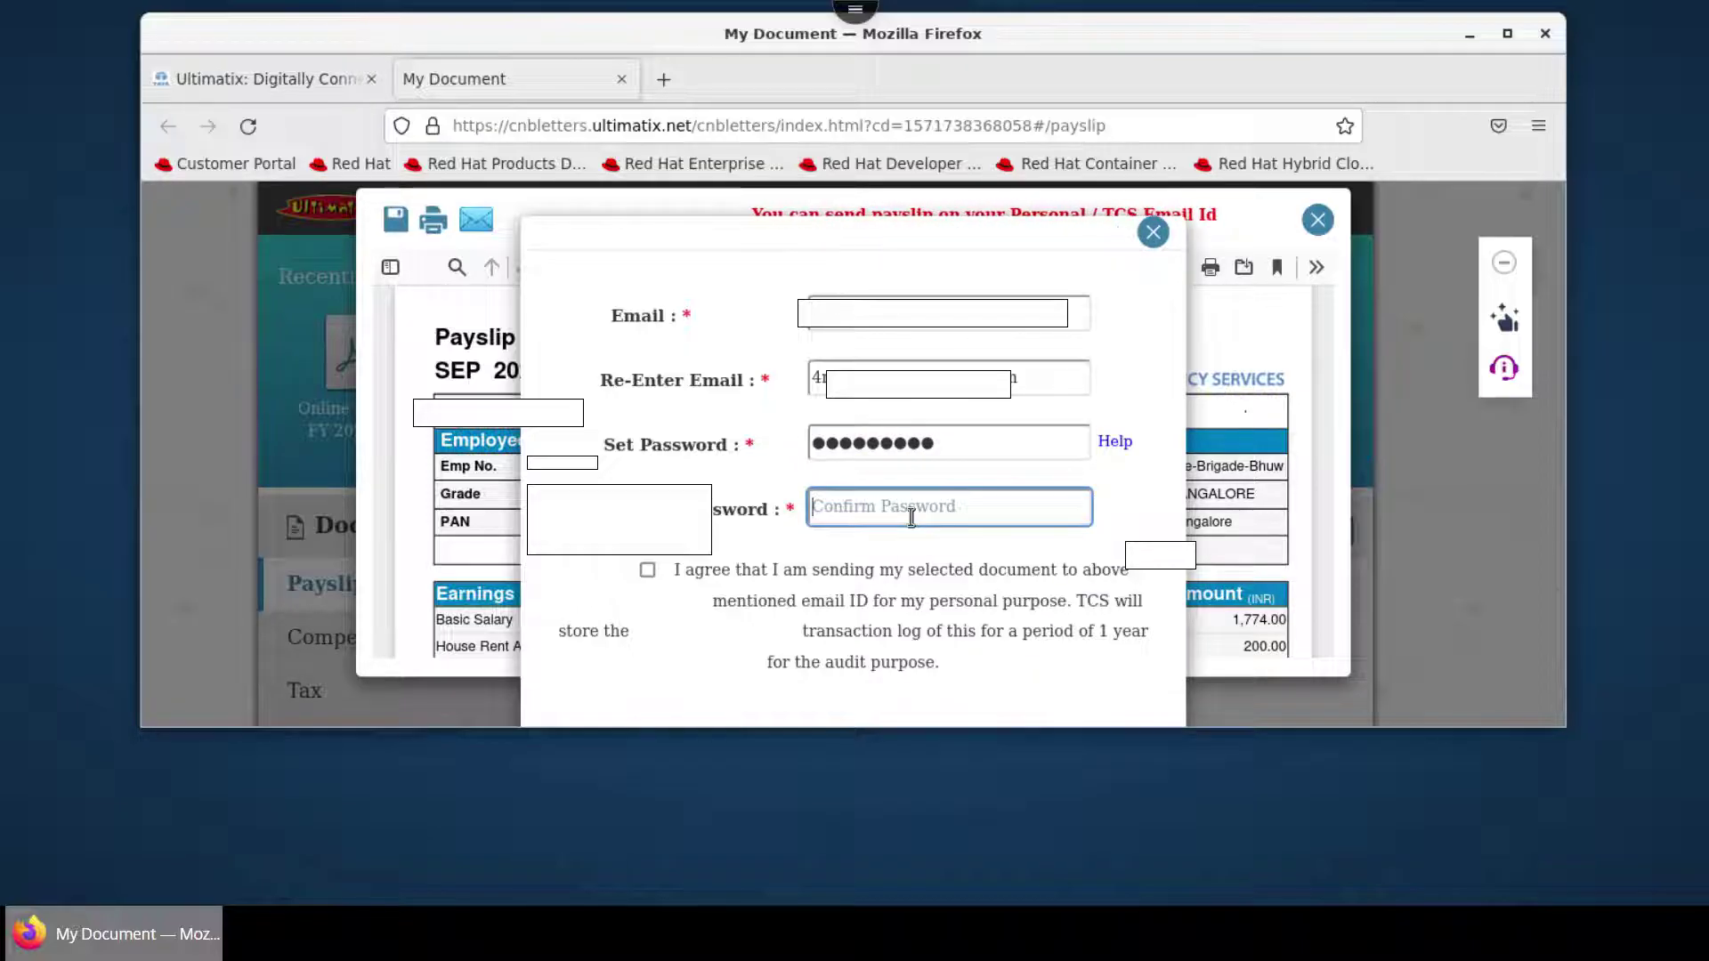
type("*******")
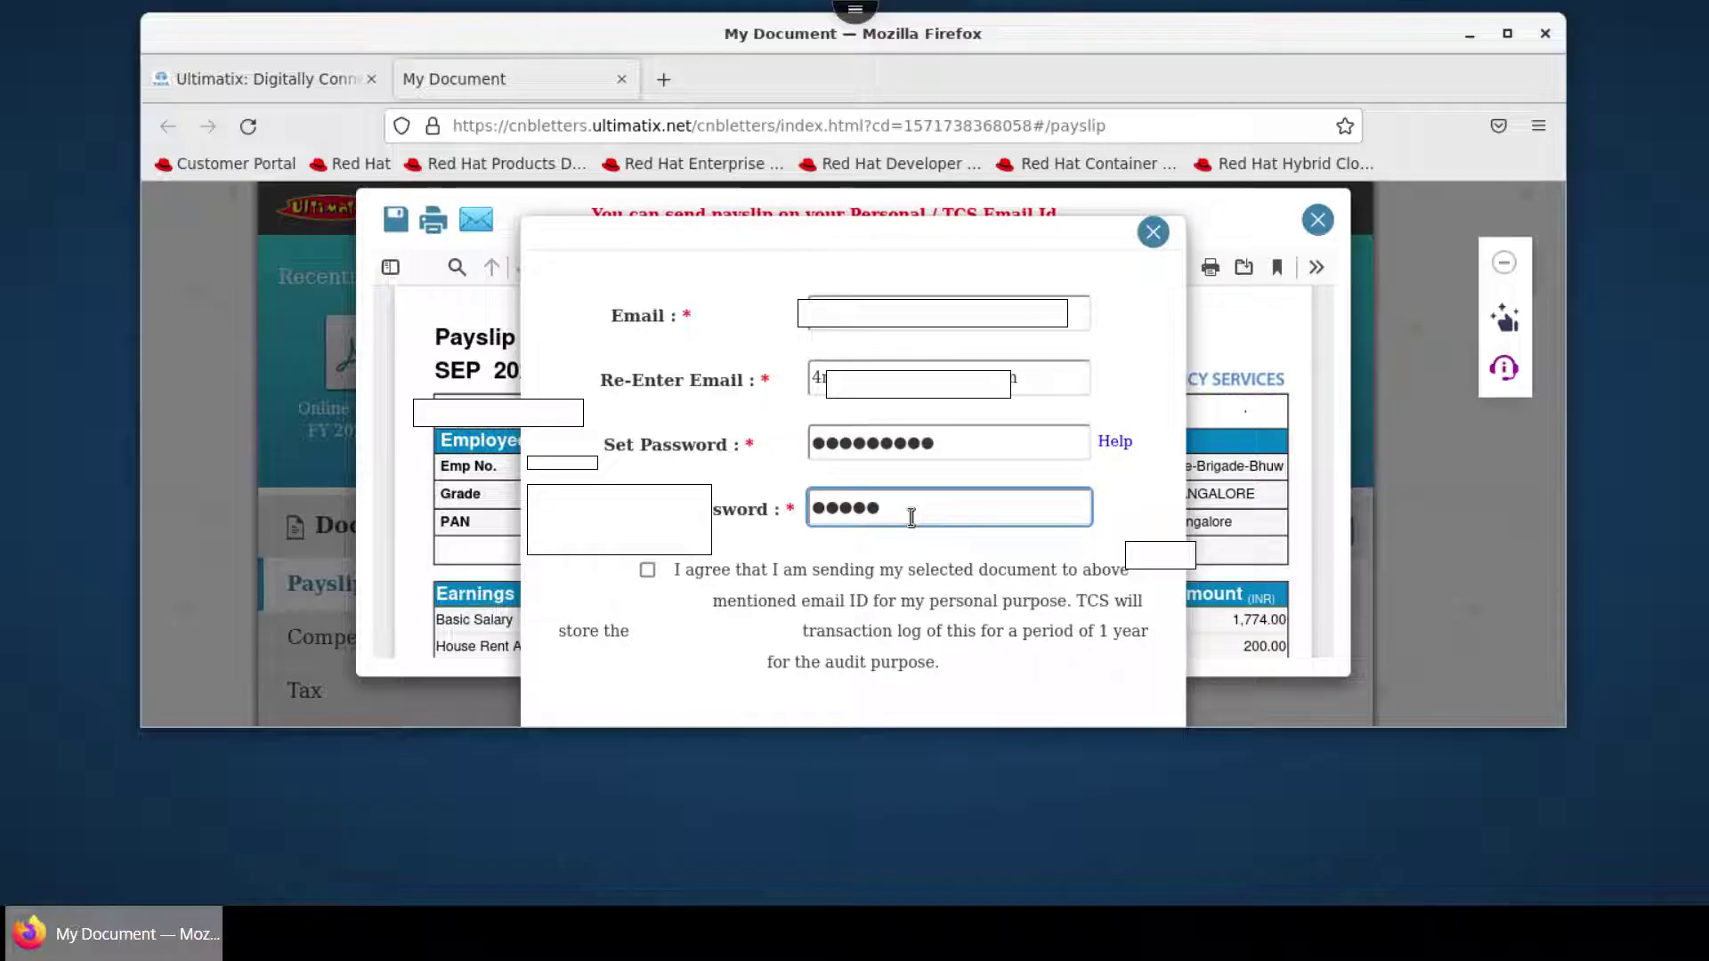
type("**")
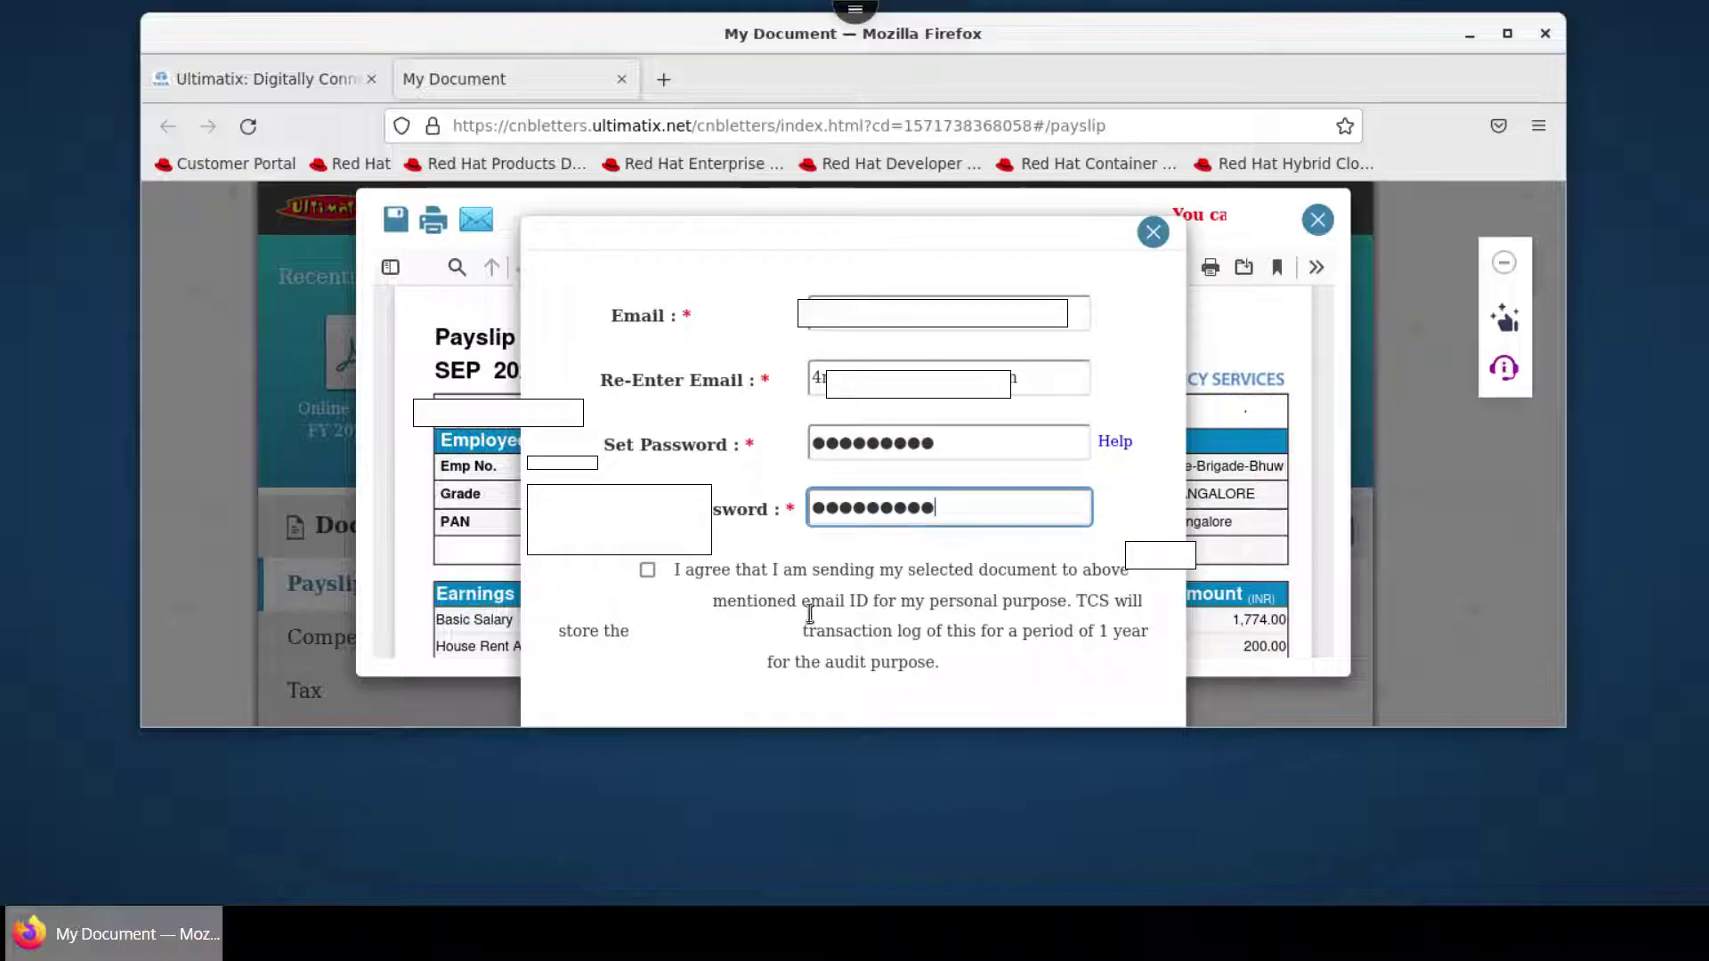
left_click(662, 580)
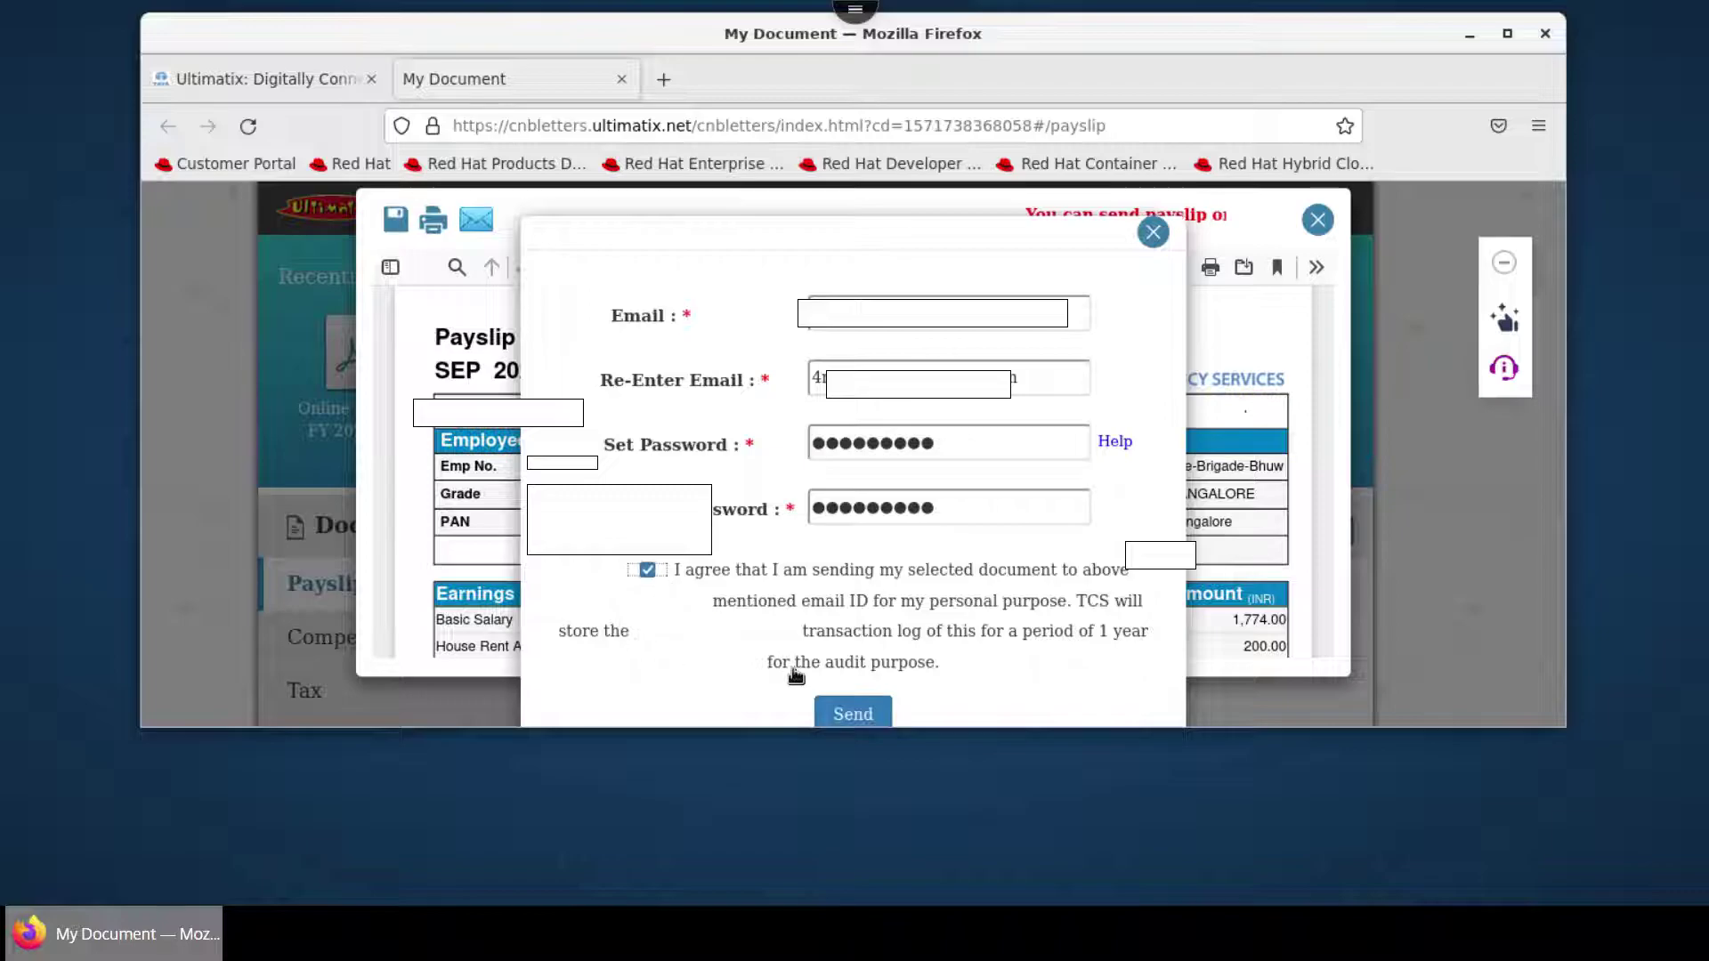
- Send the password-protected payslip e-mail and acknowledge the confirmation
left_click(853, 725)
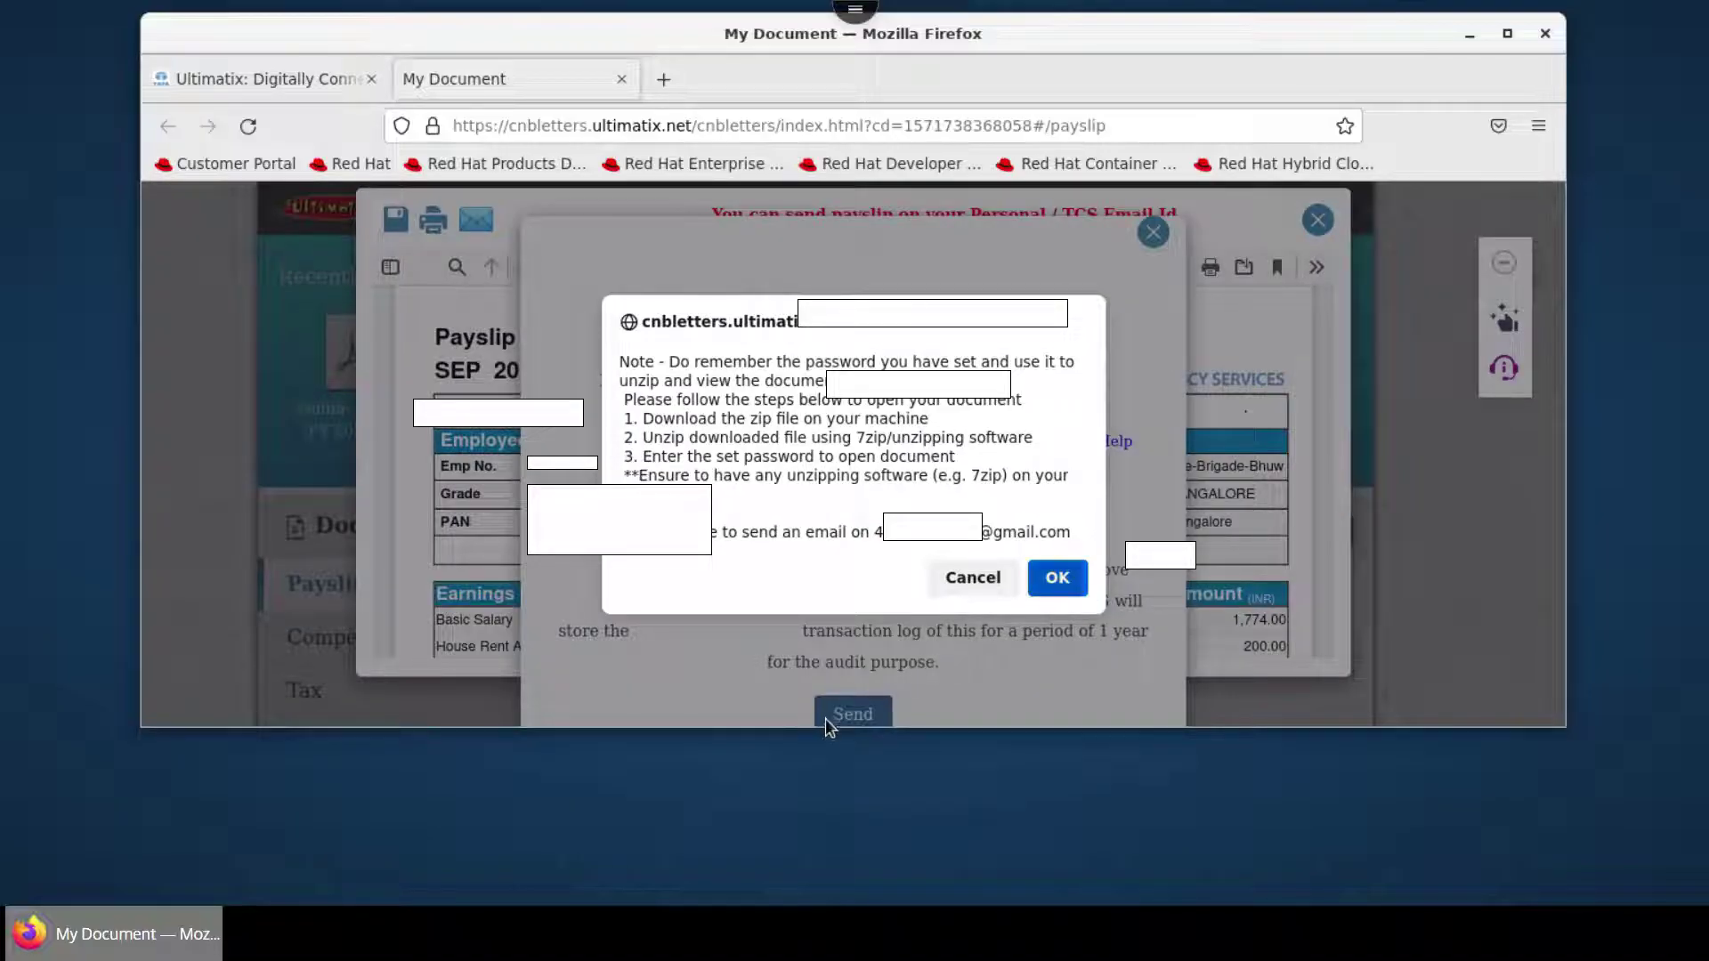
left_click(1057, 578)
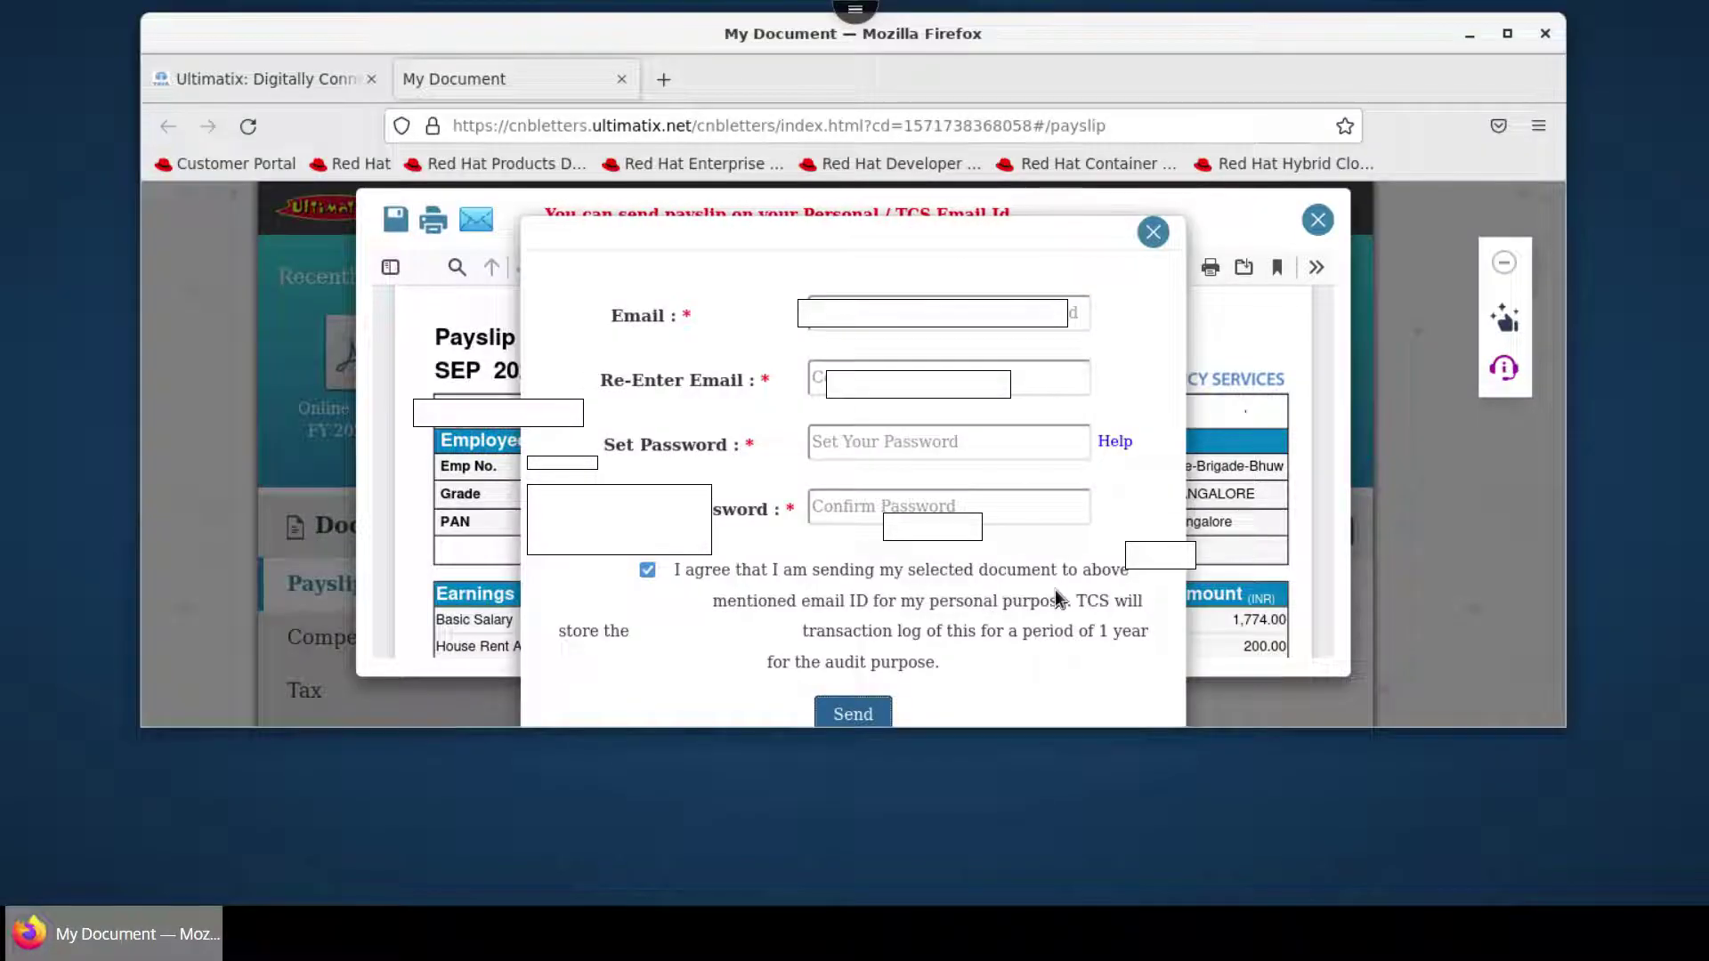